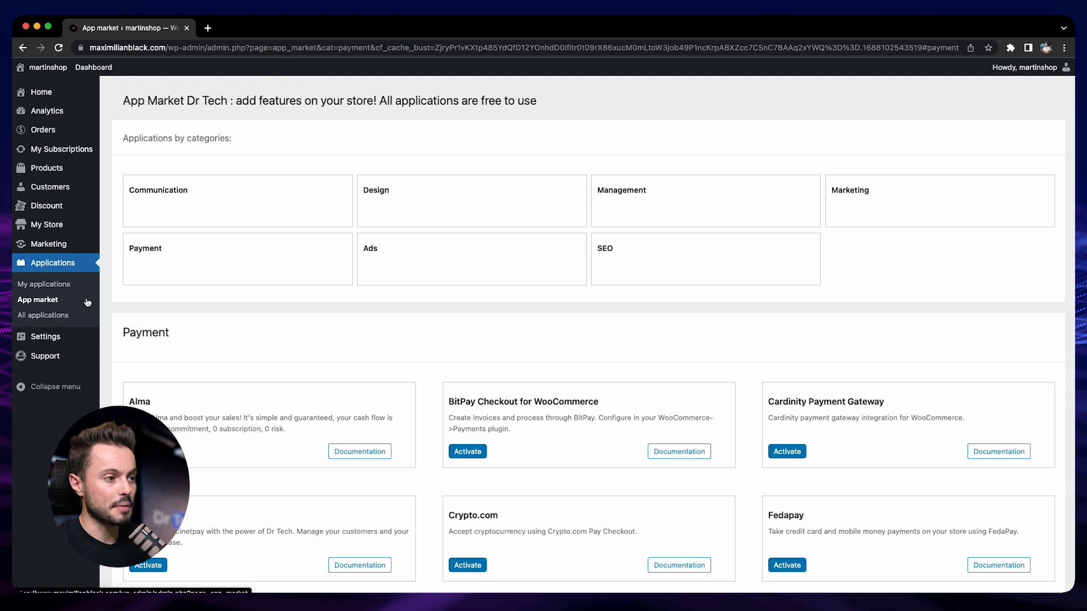
# - Activate the WooCommerce Stripe Gateway app from the Payment applications in the app market
pyautogui.scroll(-1, 378, 310)
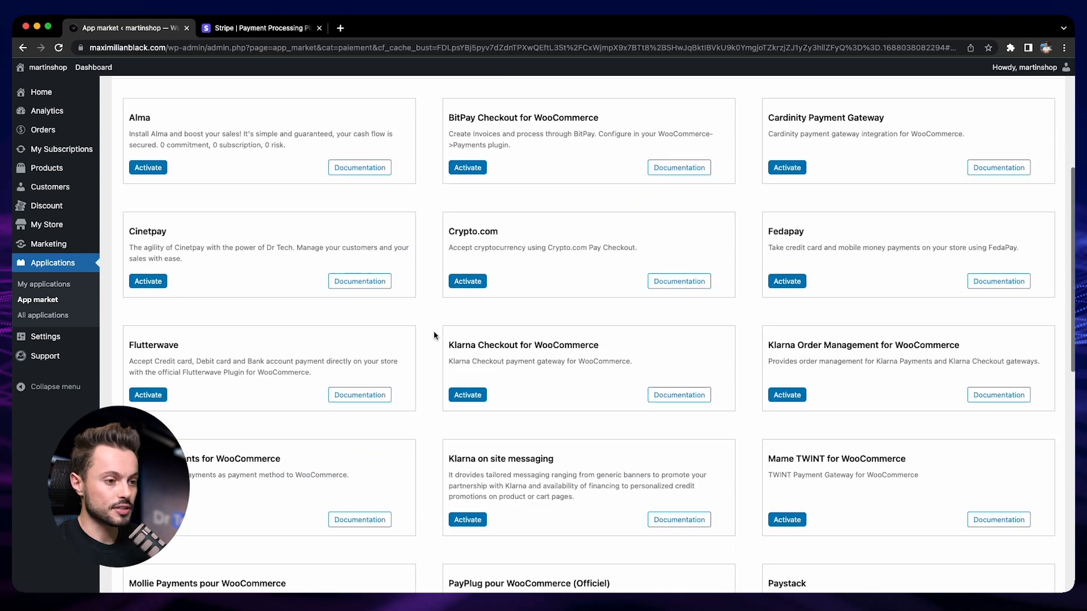
pyautogui.scroll(-6, 436, 334)
pyautogui.scroll(-3, 435, 335)
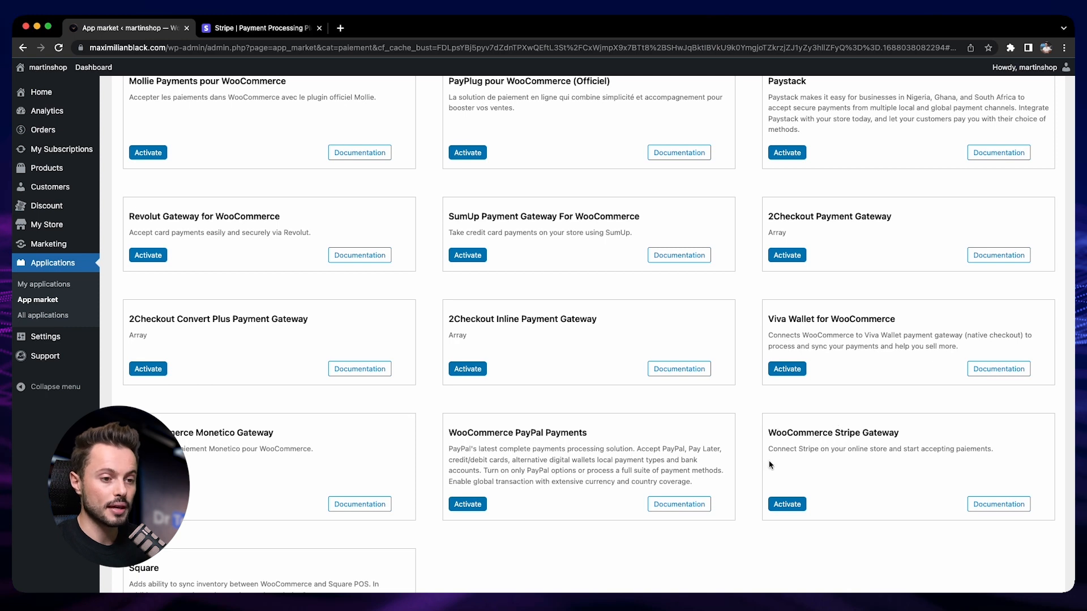
pyautogui.click(781, 504)
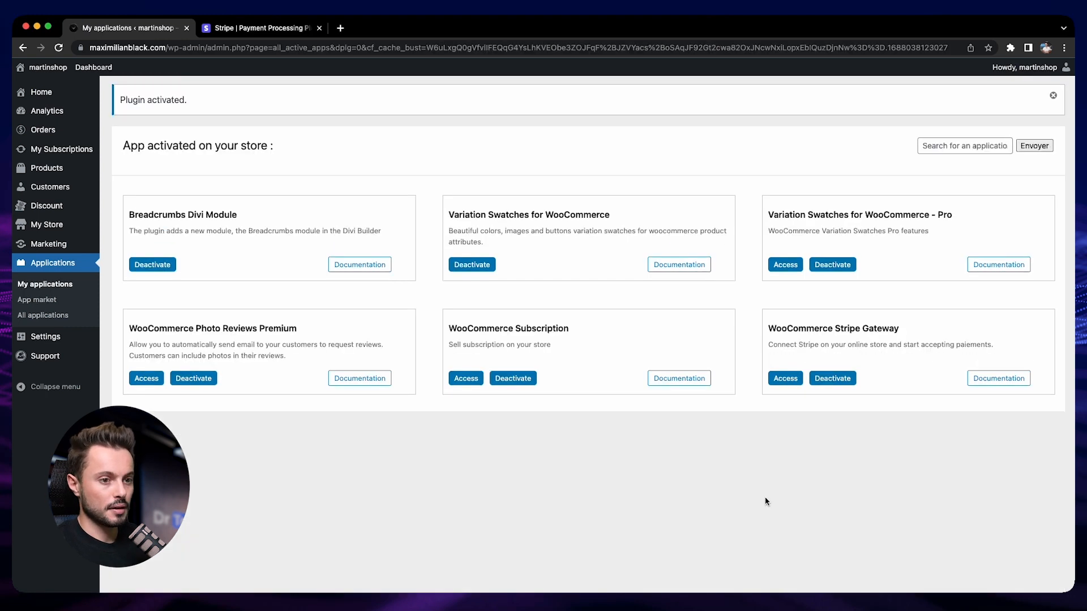
# - Open the Stripe gateway's settings and review the list of installed payment methods
pyautogui.click(786, 378)
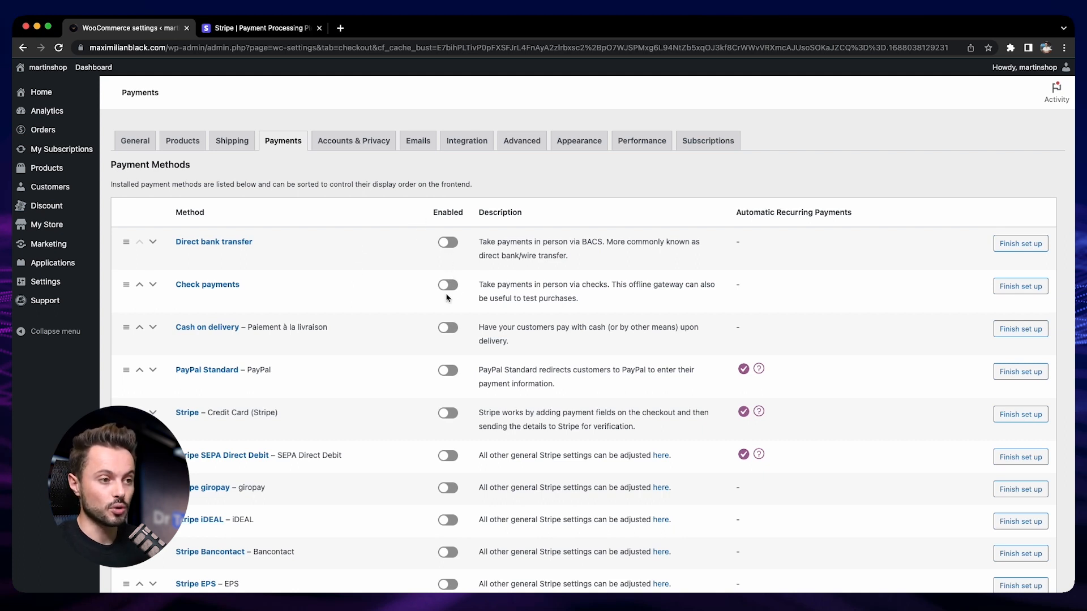
pyautogui.scroll(-1, 453, 280)
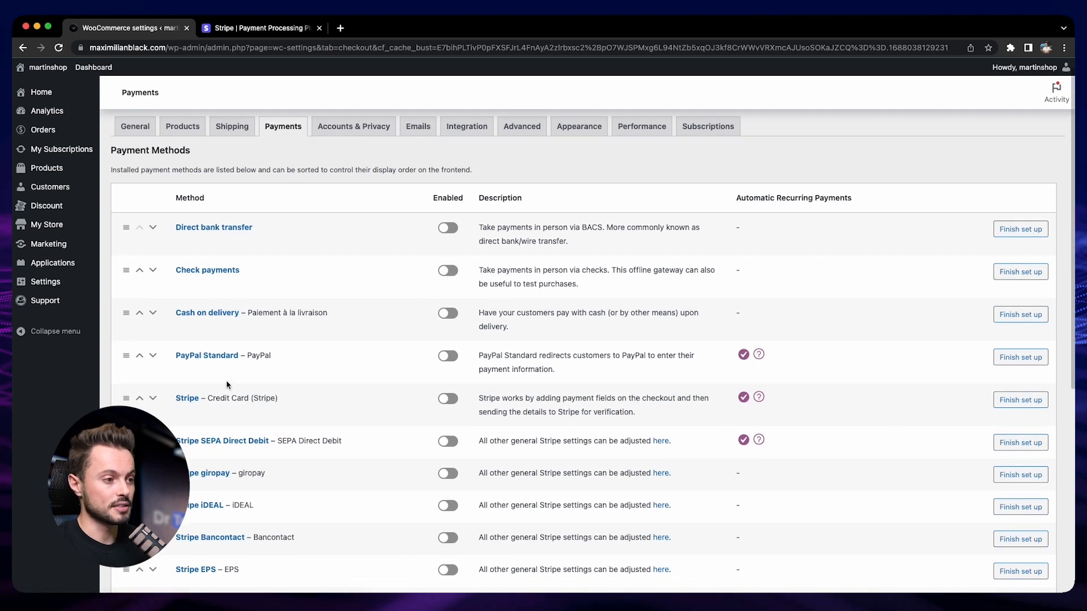
pyautogui.scroll(-3, 294, 401)
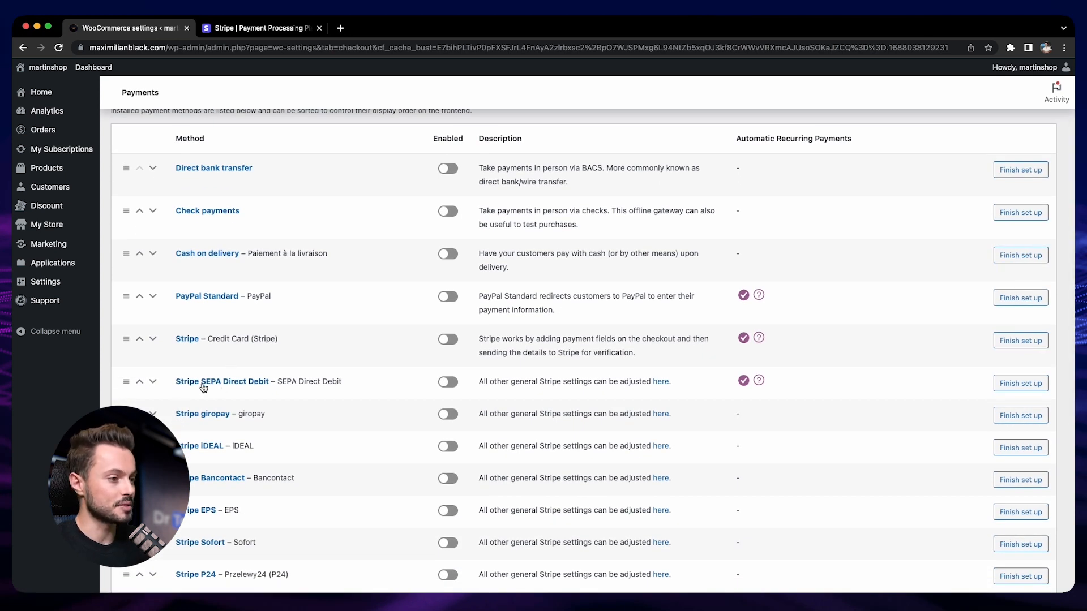
pyautogui.scroll(-2, 243, 413)
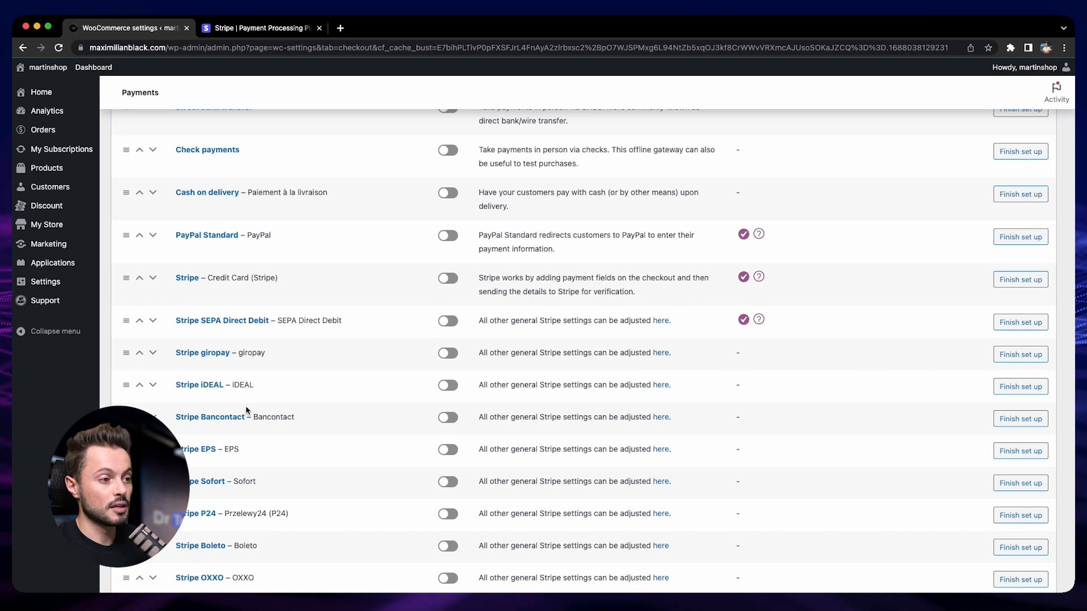
pyautogui.scroll(-1, 306, 425)
pyautogui.scroll(-1, 304, 424)
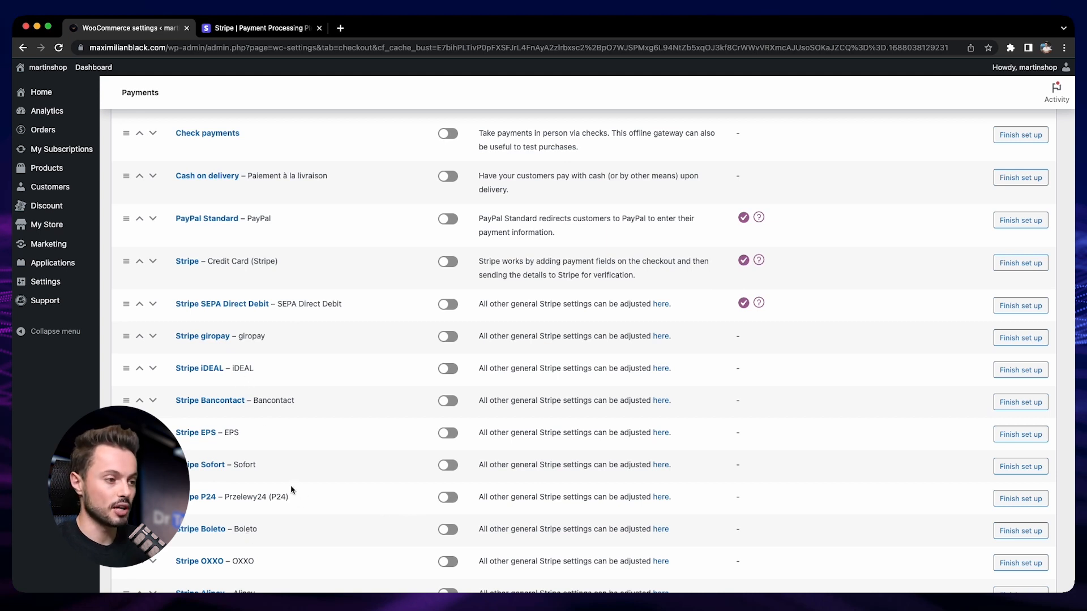
pyautogui.scroll(-1, 339, 464)
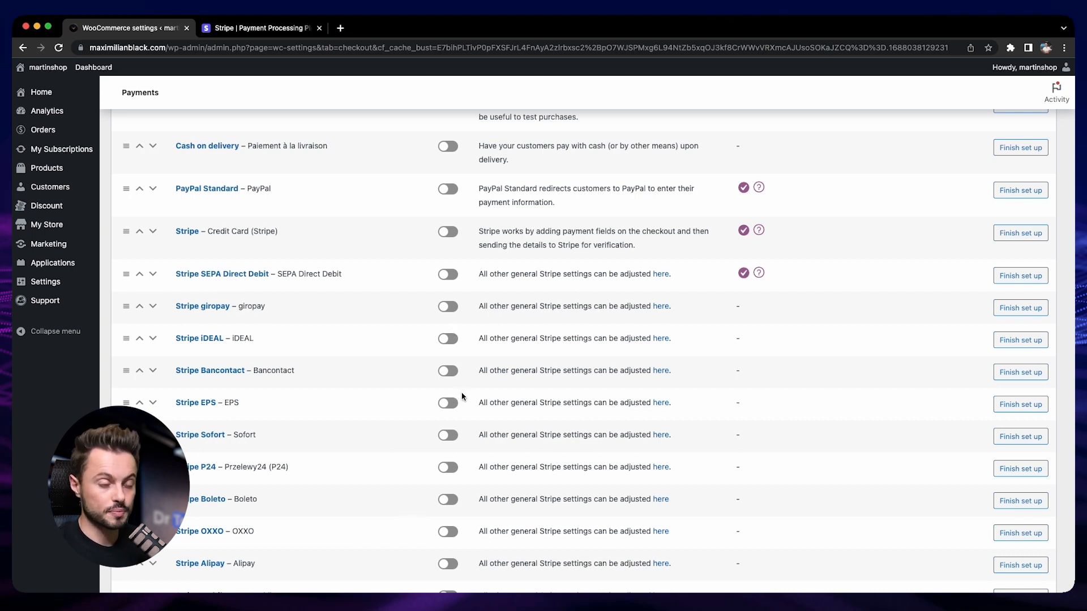
pyautogui.scroll(4, 462, 396)
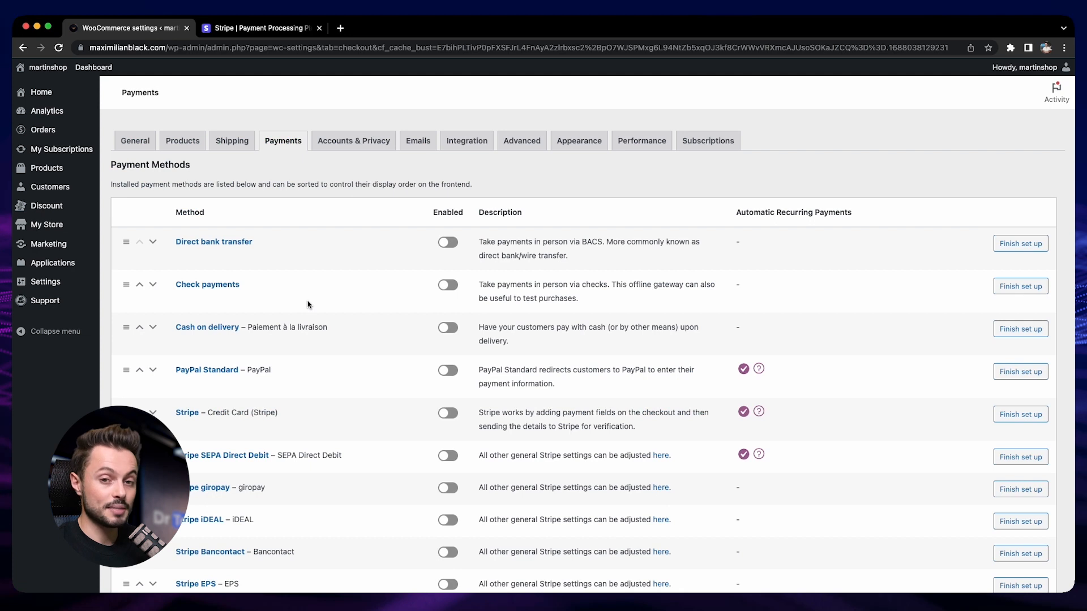
# - Start creating a Stripe account on stripe.com, entering the store's e-mail address and the owner's full name
pyautogui.click(244, 27)
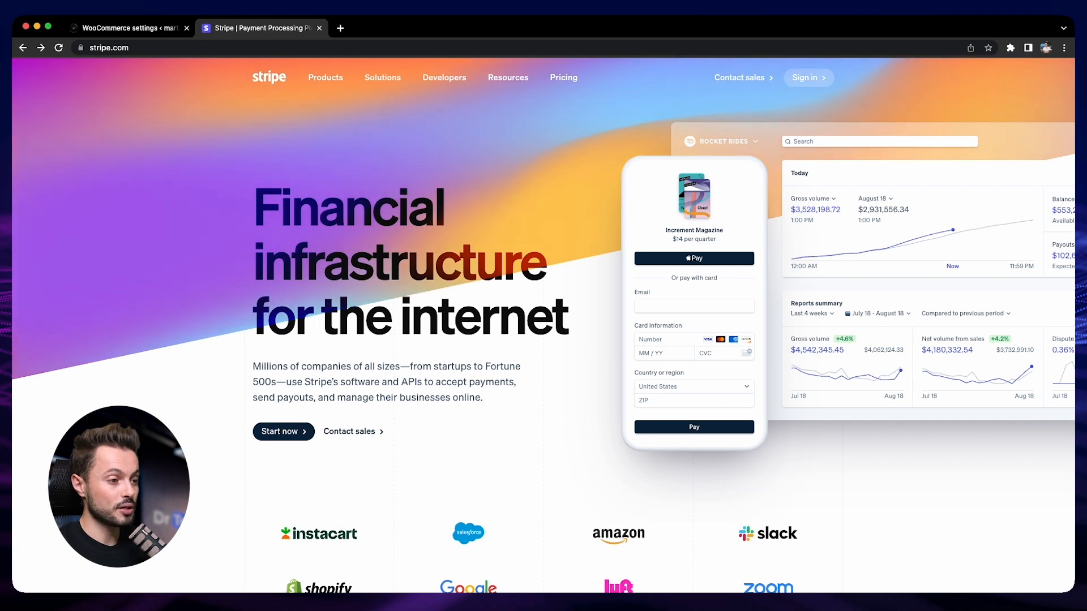
pyautogui.click(278, 435)
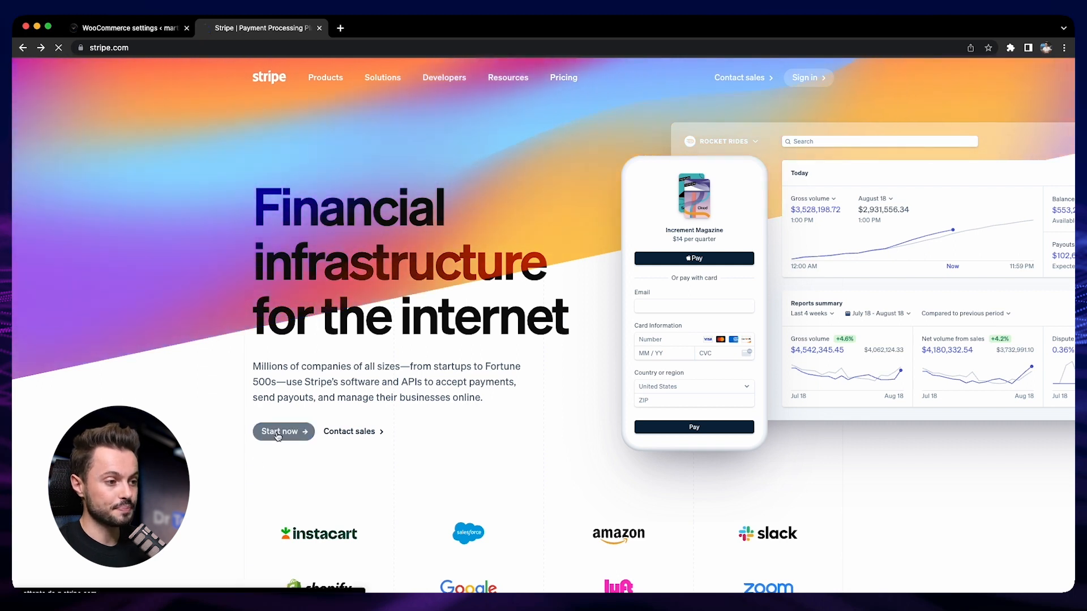
pyautogui.click(617, 182)
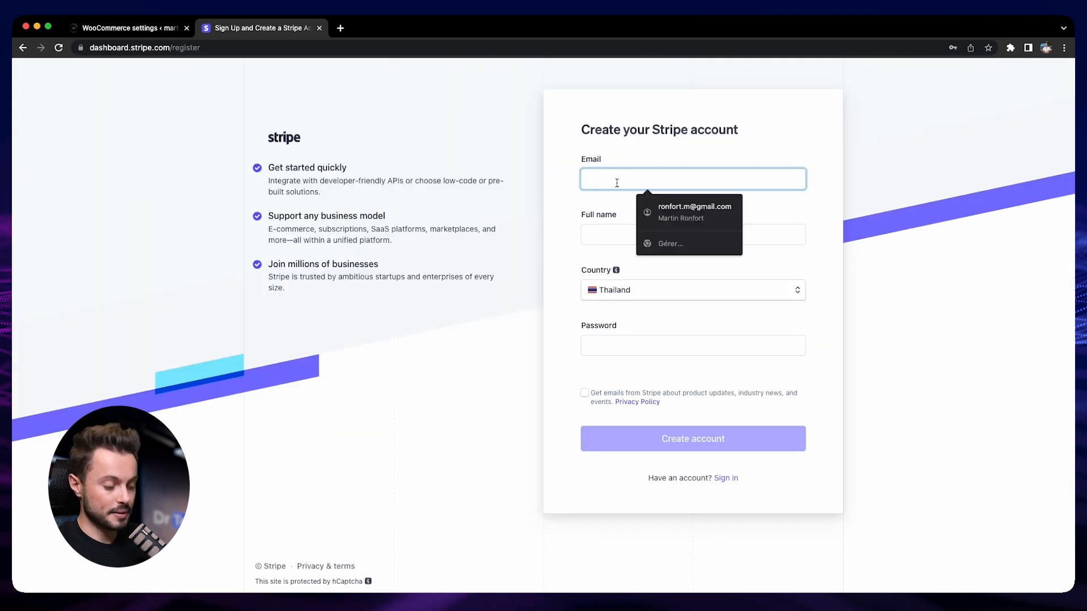
pyautogui.press('Tab')
# - Set the country to United States, fill the password with a suggested secure password, and create the account
pyautogui.click(668, 294)
pyautogui.write('united')
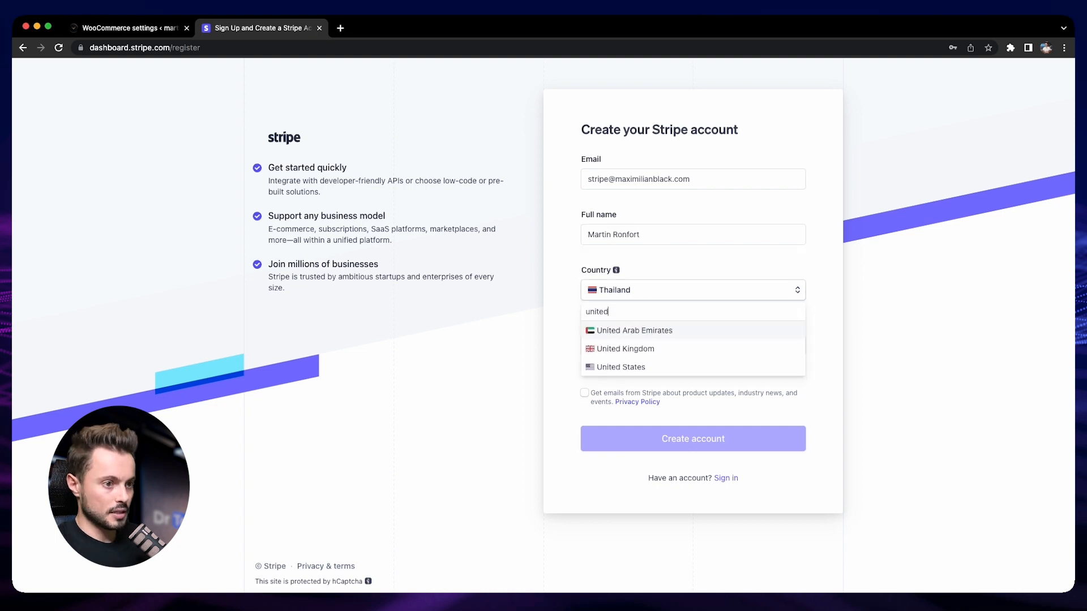
pyautogui.click(643, 365)
pyautogui.click(621, 351)
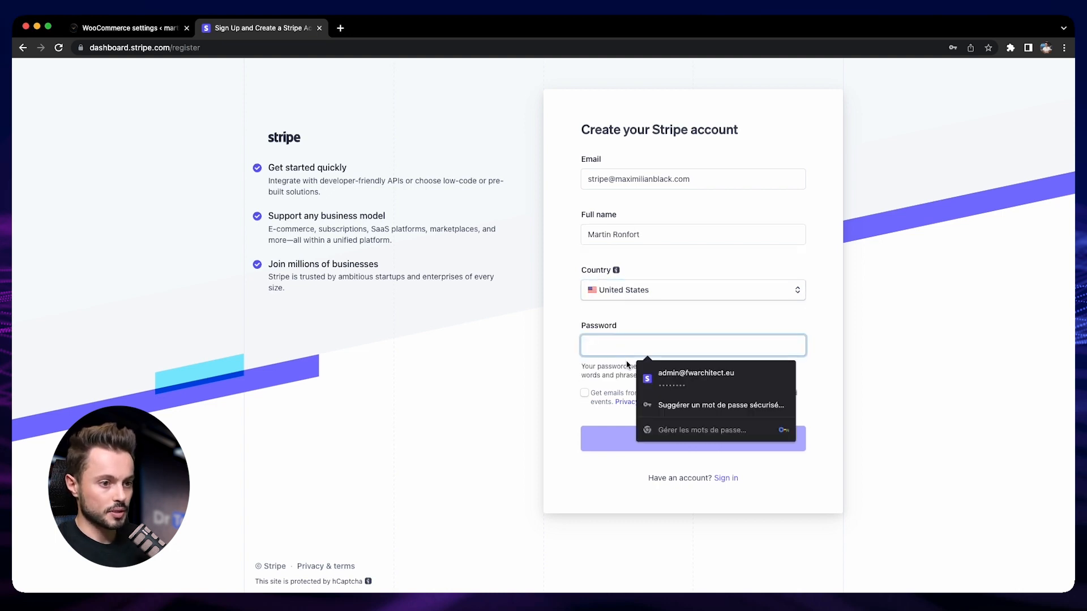
pyautogui.click(673, 406)
pyautogui.click(741, 442)
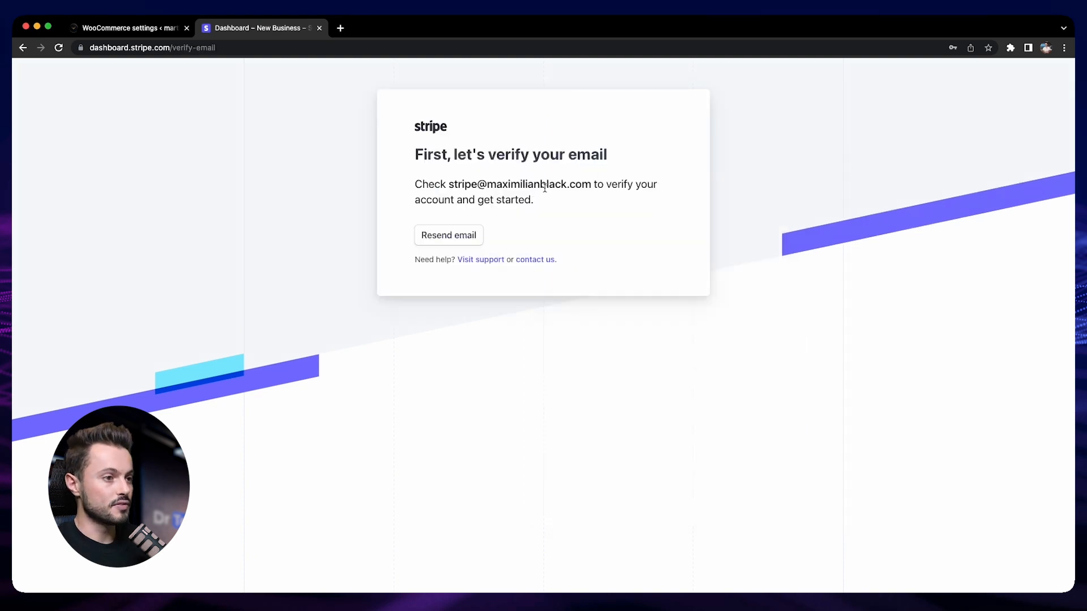
# - Skip activating payments on the new Stripe account for now
pyautogui.press('super+Tab')
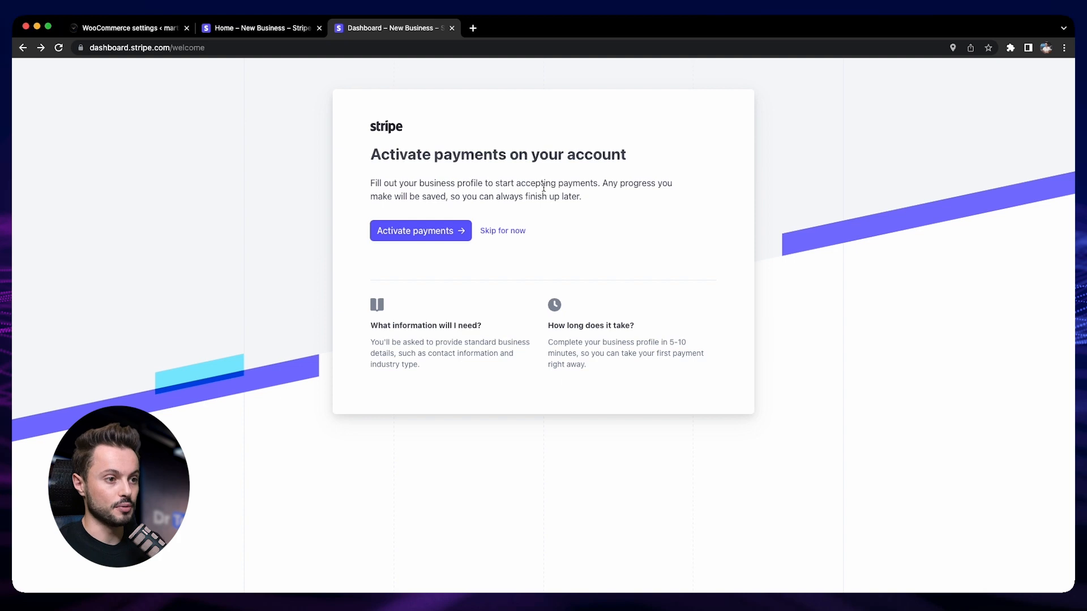
pyautogui.click(501, 231)
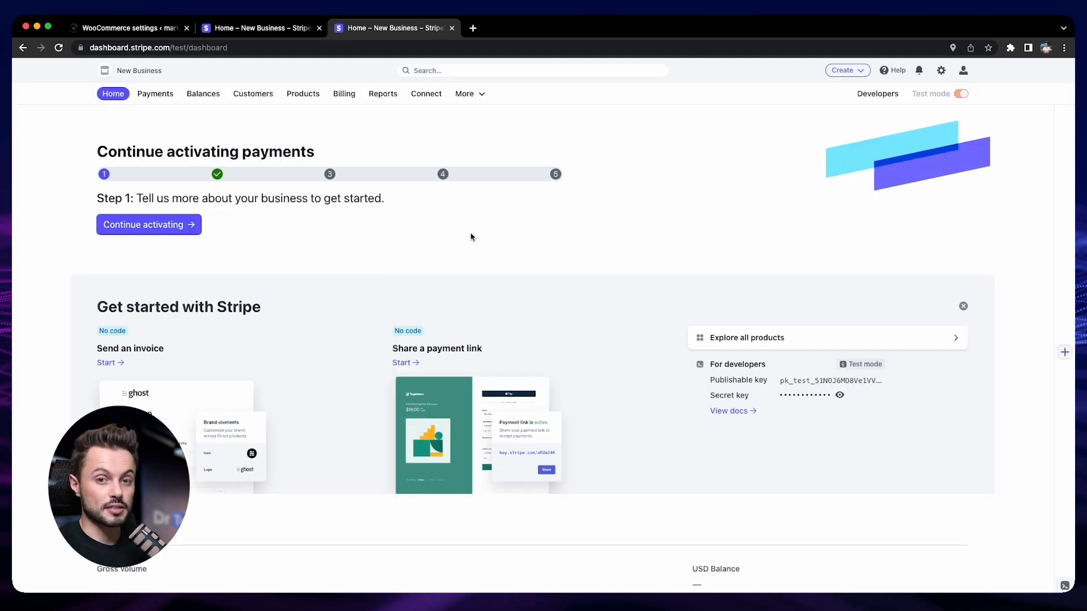
# - Open the Stripe payment method in the store's payment settings and create or connect a Stripe account
pyautogui.click(143, 33)
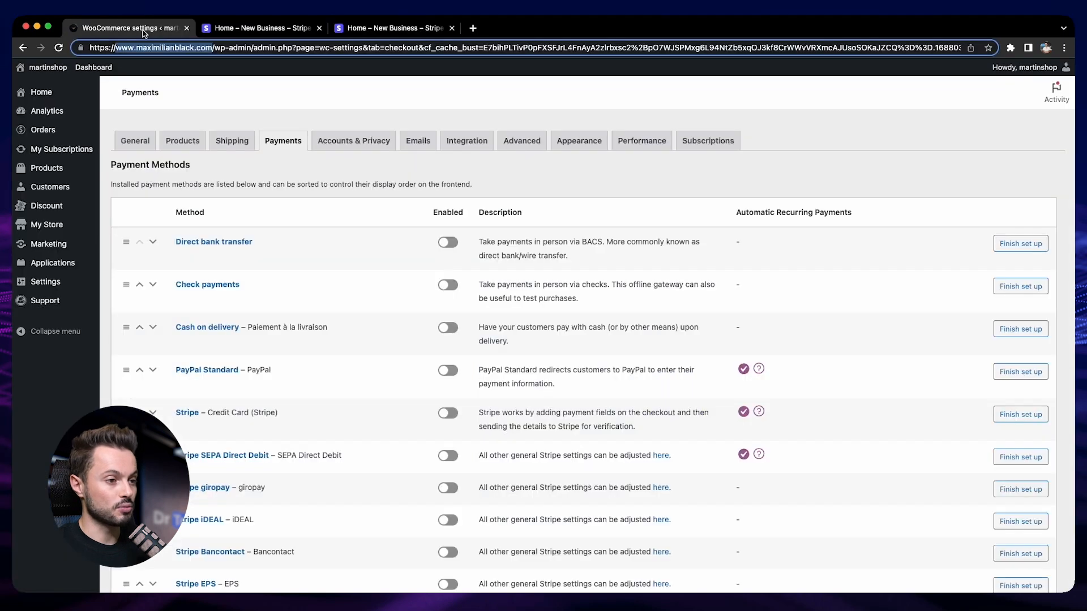
pyautogui.click(192, 414)
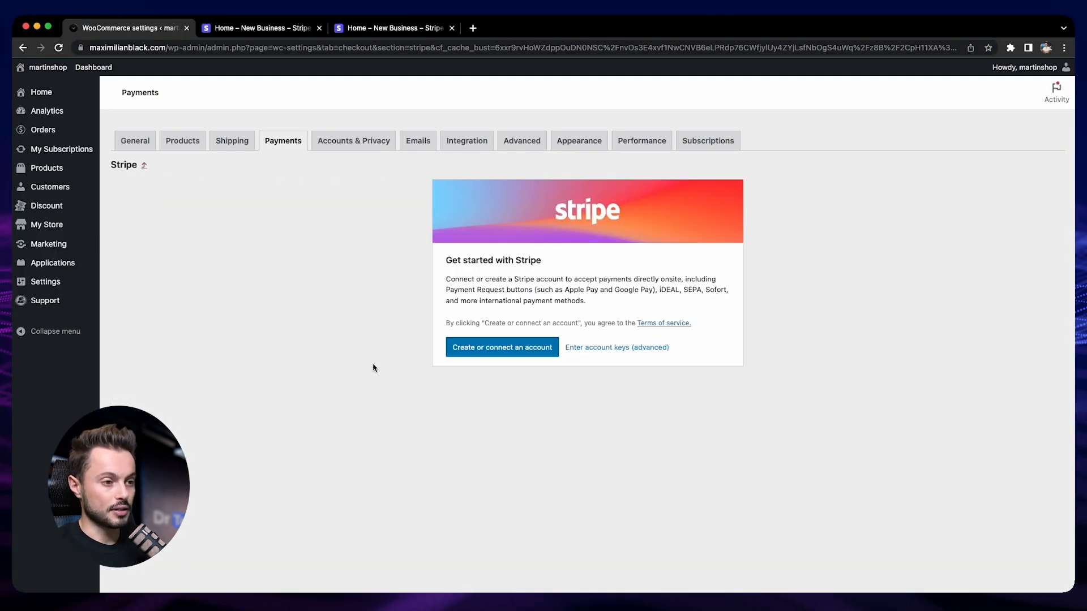
pyautogui.click(500, 352)
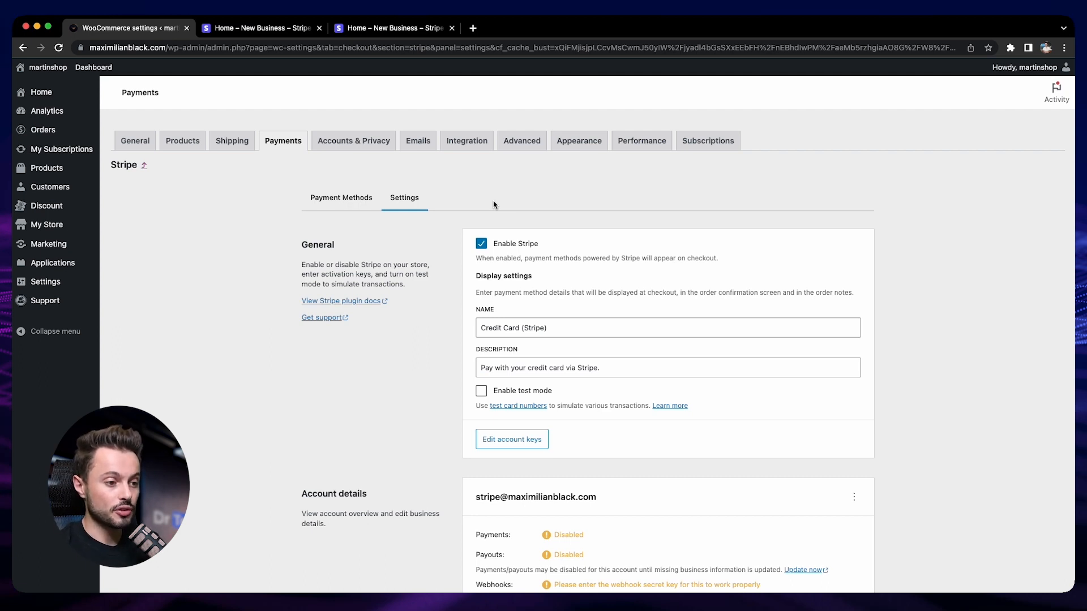
# - Copy the webhook endpoint URL shown in the Stripe account details
pyautogui.scroll(-1, 512, 500)
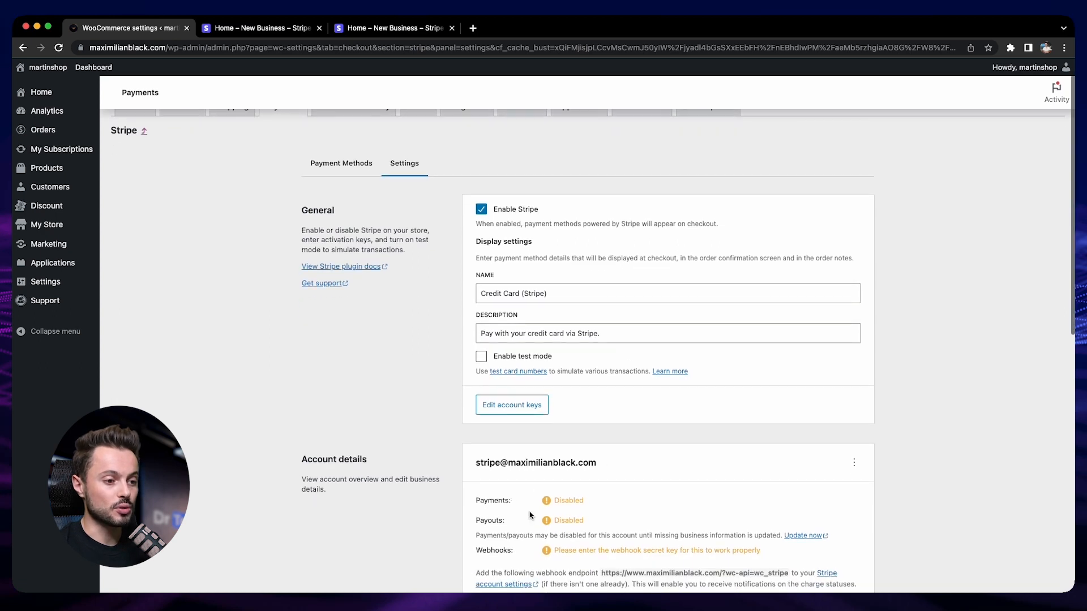
pyautogui.moveTo(513, 535); pyautogui.dragTo(612, 538)
pyautogui.click(623, 537)
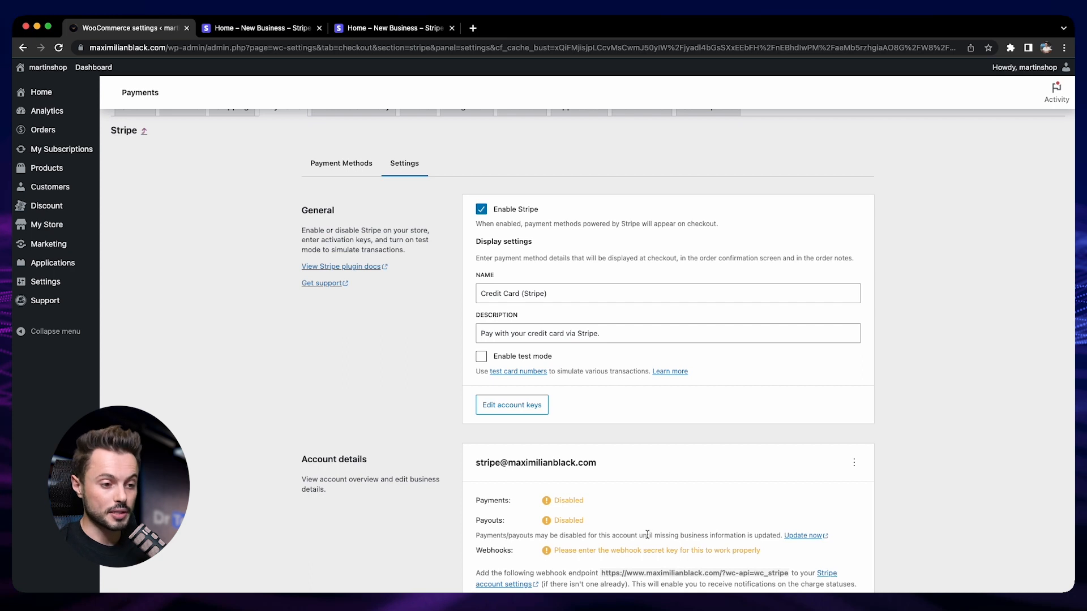
pyautogui.scroll(-2, 647, 535)
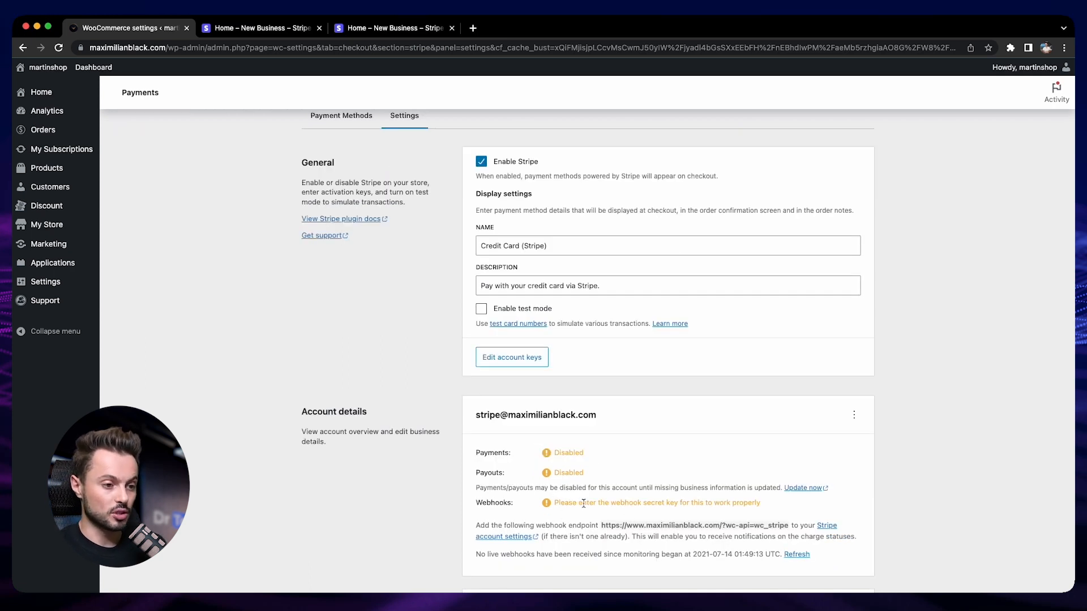
pyautogui.moveTo(601, 525); pyautogui.dragTo(789, 524)
pyautogui.press('super+c')
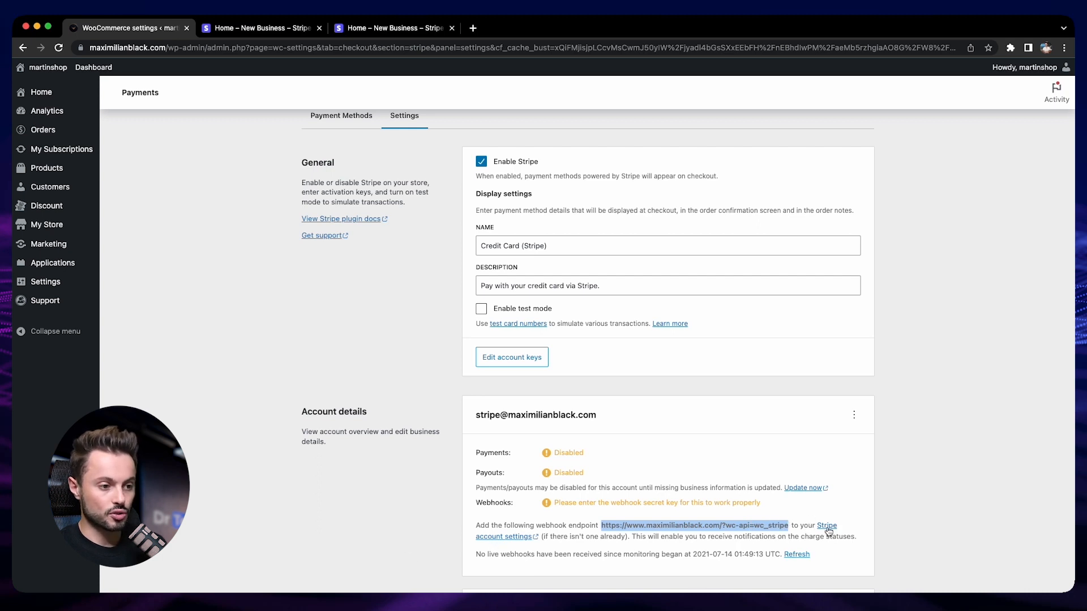
# - Open the Stripe webhook settings, start adding an endpoint, and paste the copied URL as the endpoint URL
pyautogui.click(521, 542)
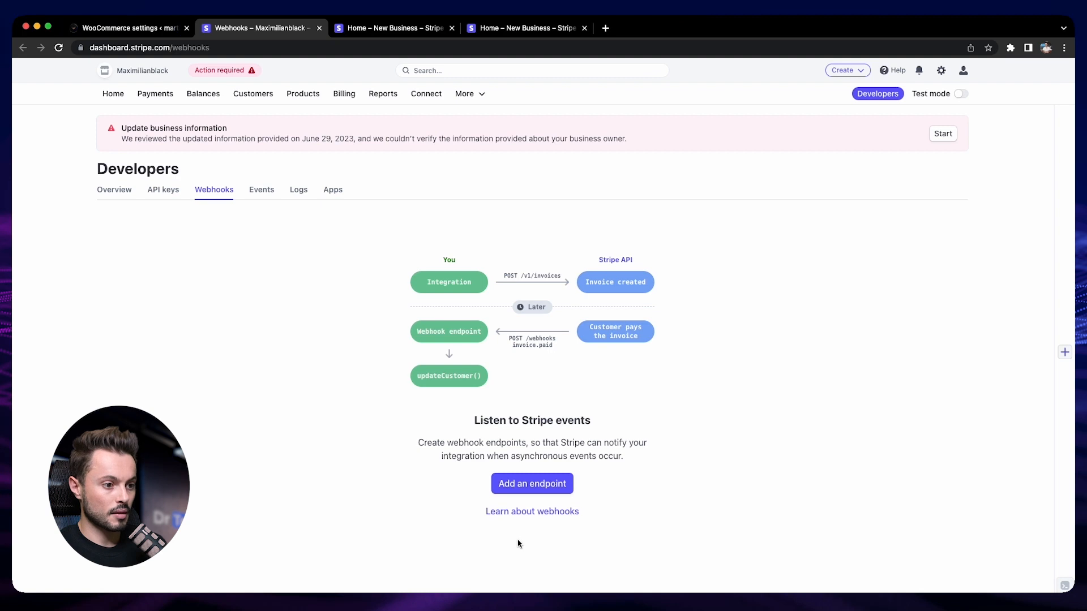
pyautogui.click(531, 486)
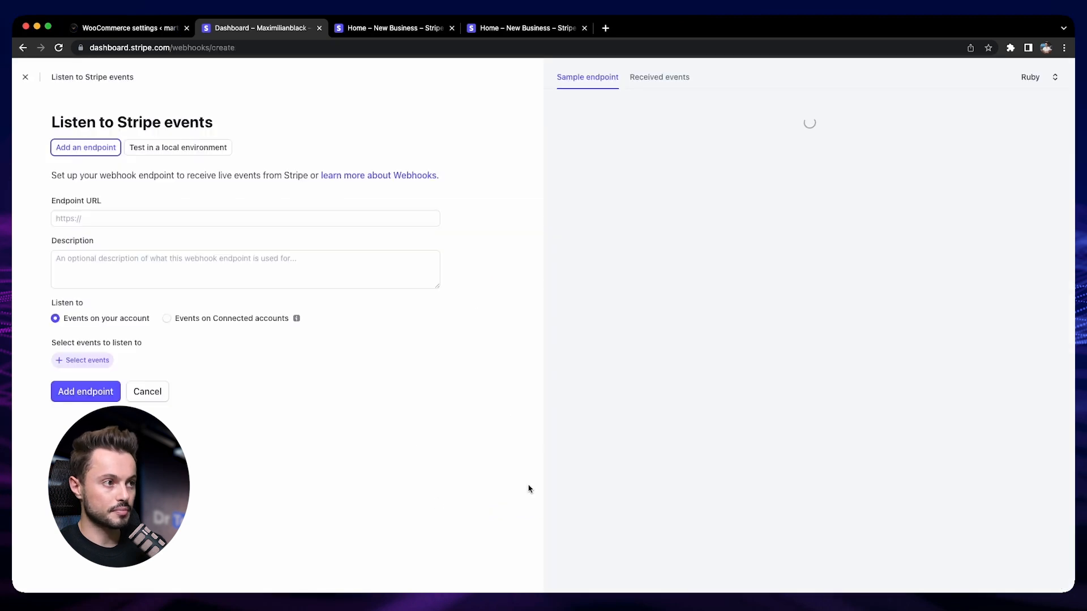
pyautogui.click(85, 220)
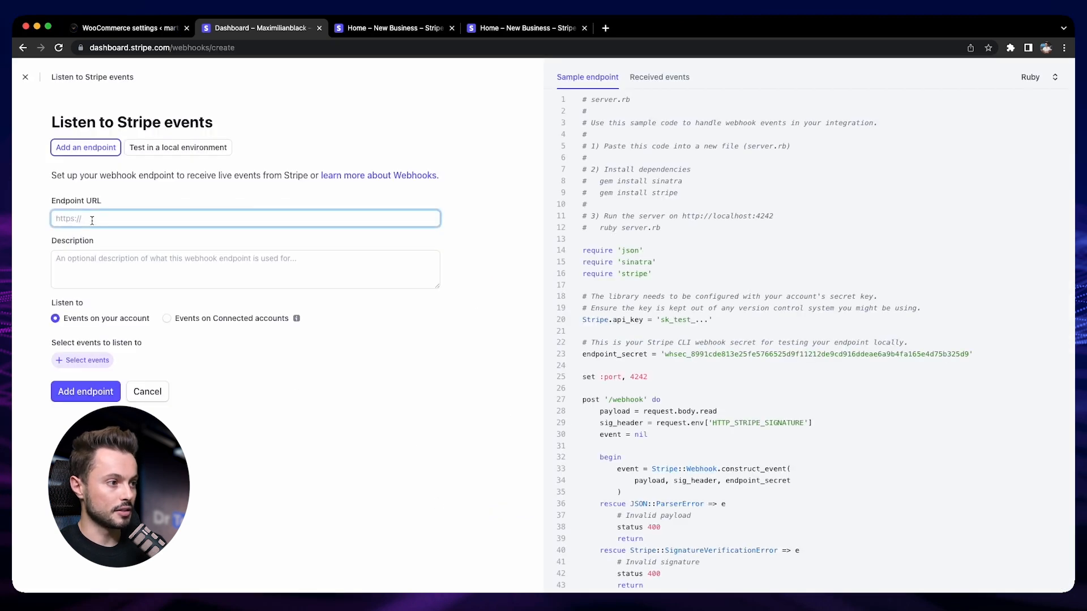
pyautogui.press('super+v')
pyautogui.click(39, 239)
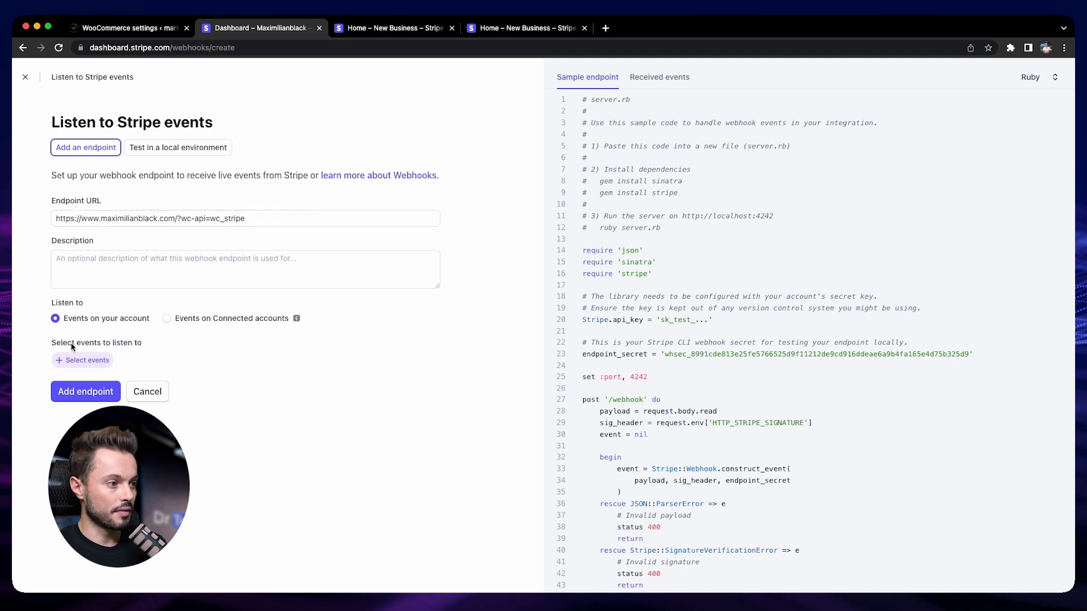
# - Select all events for the webhook to listen to and add them
pyautogui.click(97, 365)
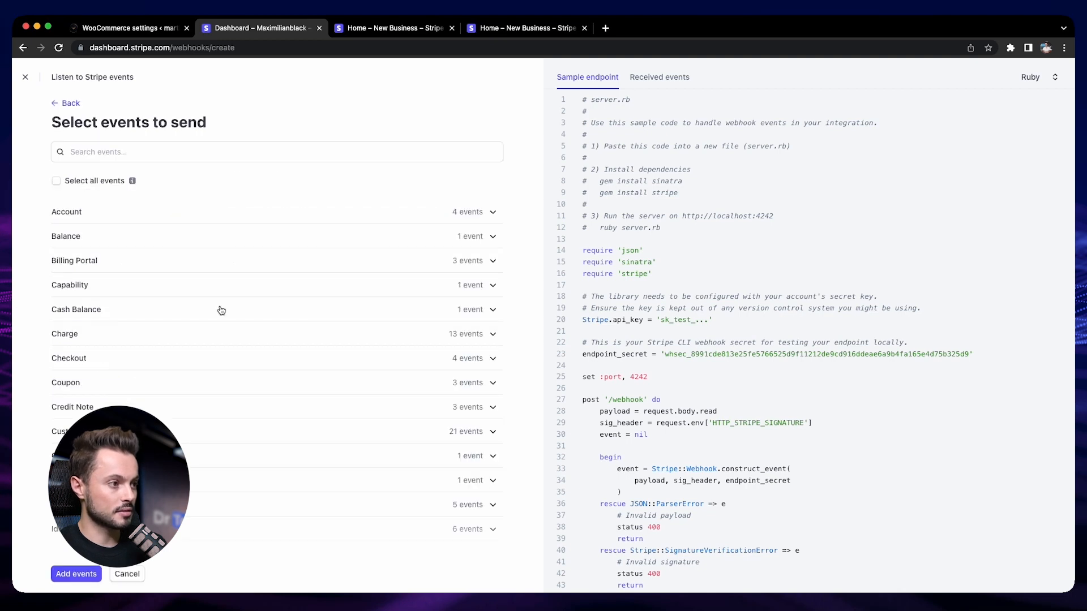
pyautogui.click(57, 181)
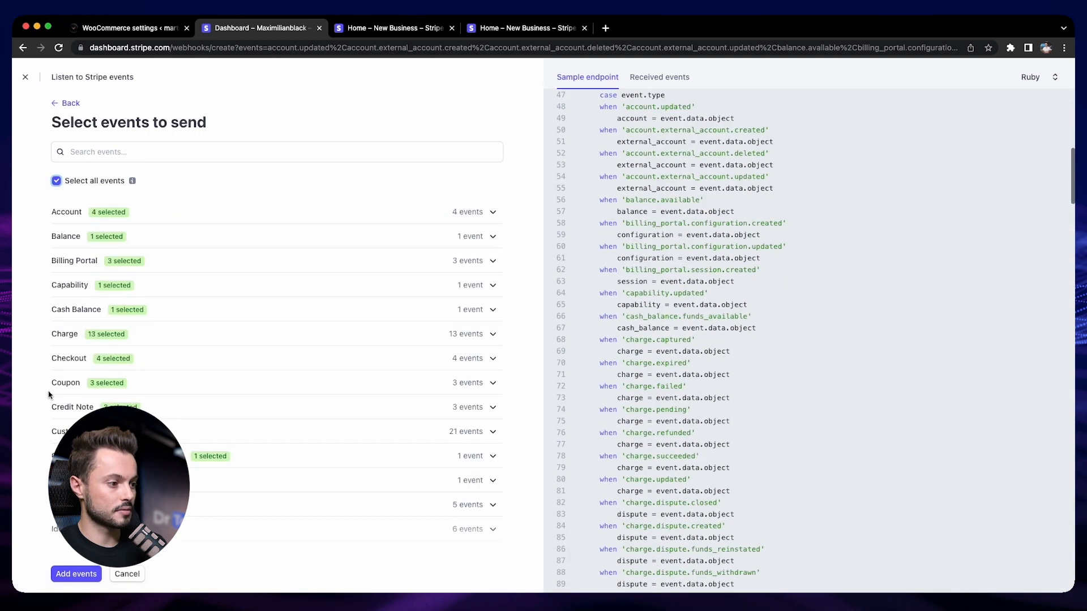
pyautogui.click(75, 574)
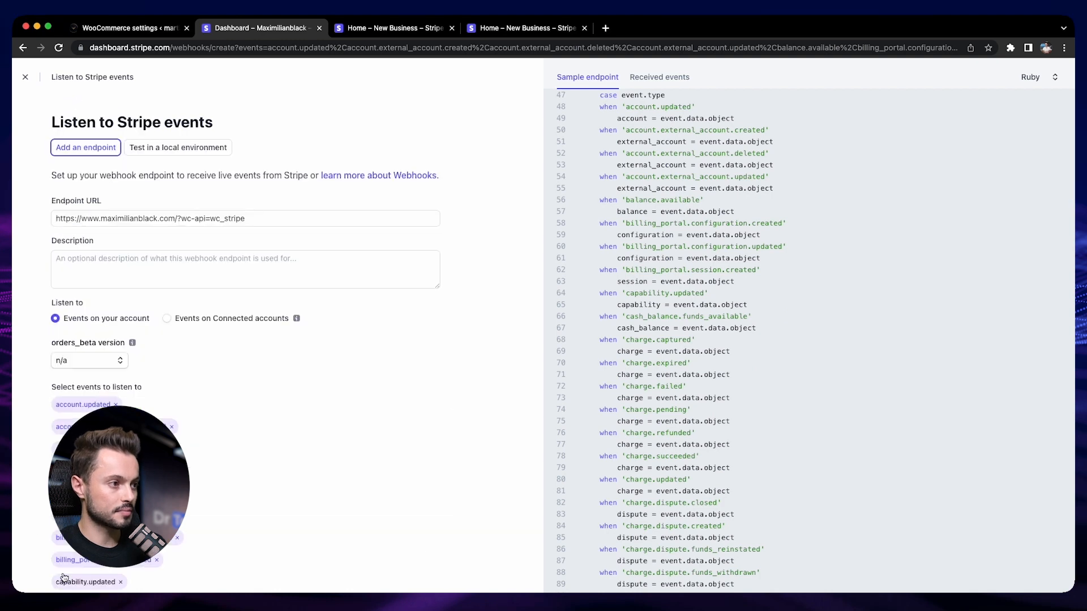
# - Add the webhook endpoint and return to the store's Stripe settings
pyautogui.scroll(-1, 316, 527)
pyautogui.scroll(-20, 316, 527)
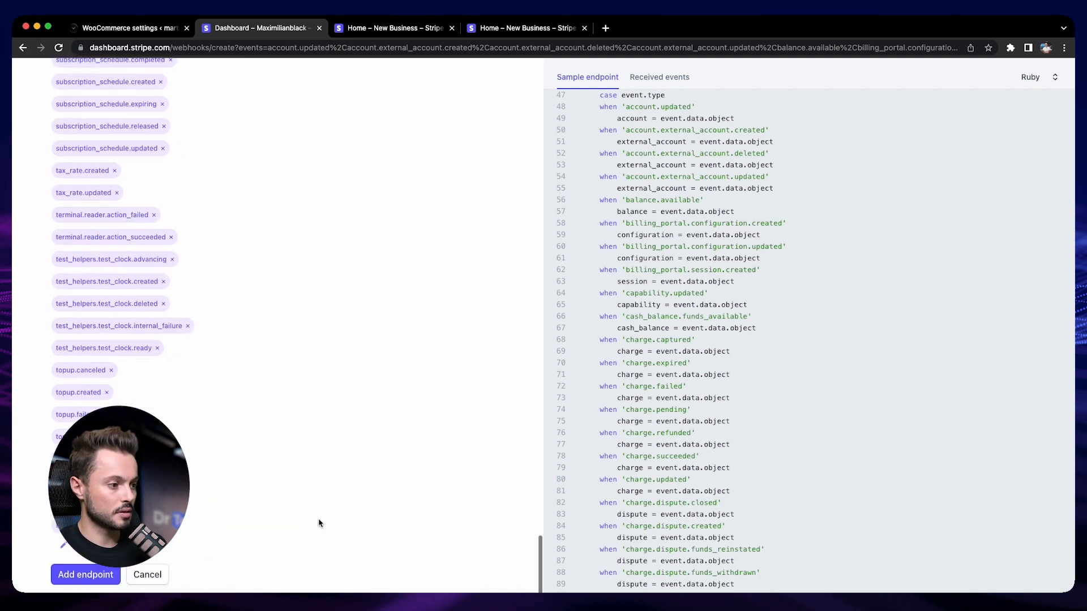
pyautogui.click(80, 576)
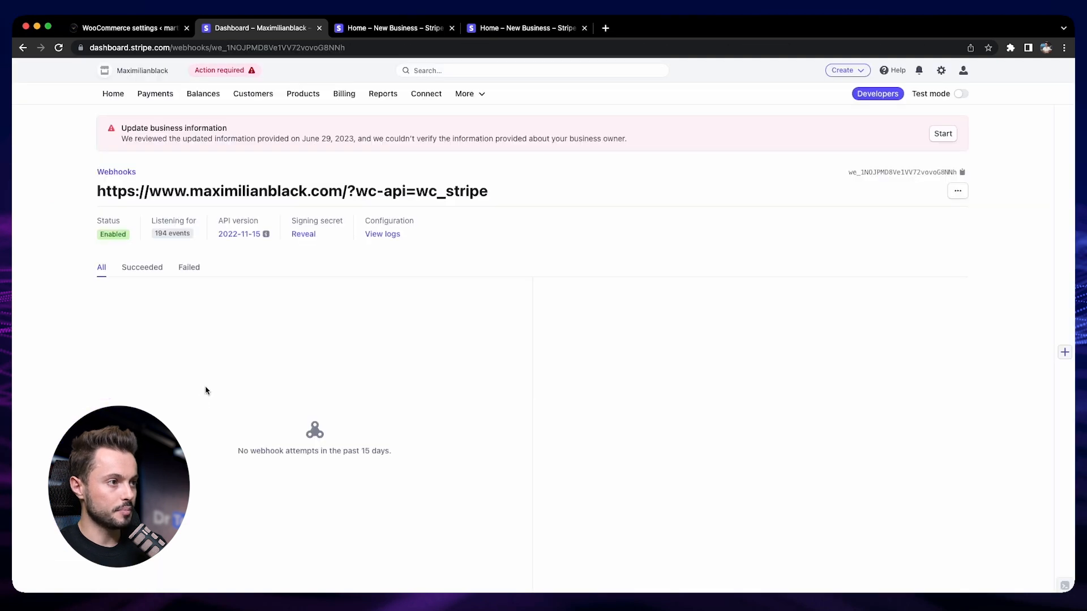
pyautogui.click(142, 32)
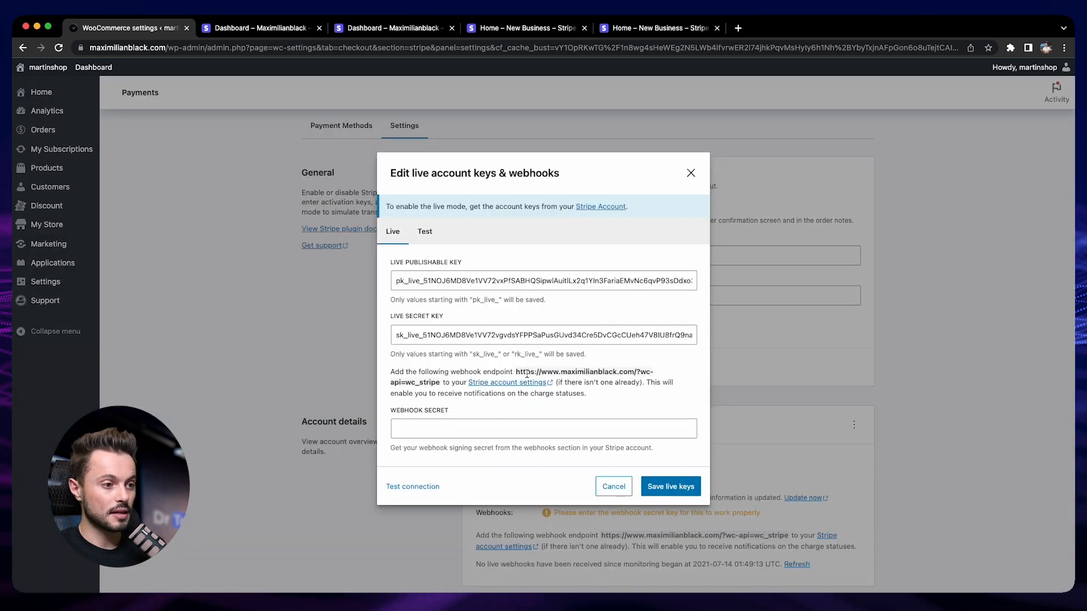
# - Copy the webhook signing secret from Stripe, paste it into the live webhook secret field, and save the live keys
pyautogui.moveTo(390, 412); pyautogui.dragTo(454, 415)
pyautogui.click(461, 418)
pyautogui.click(262, 31)
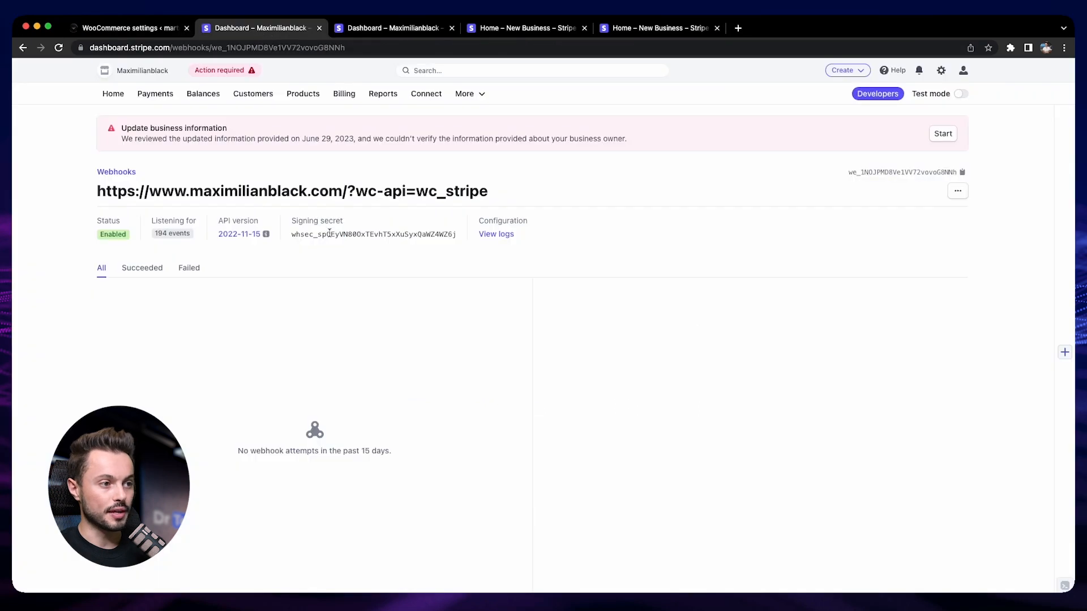
pyautogui.doubleClick(362, 234)
pyautogui.click(122, 27)
pyautogui.click(497, 424)
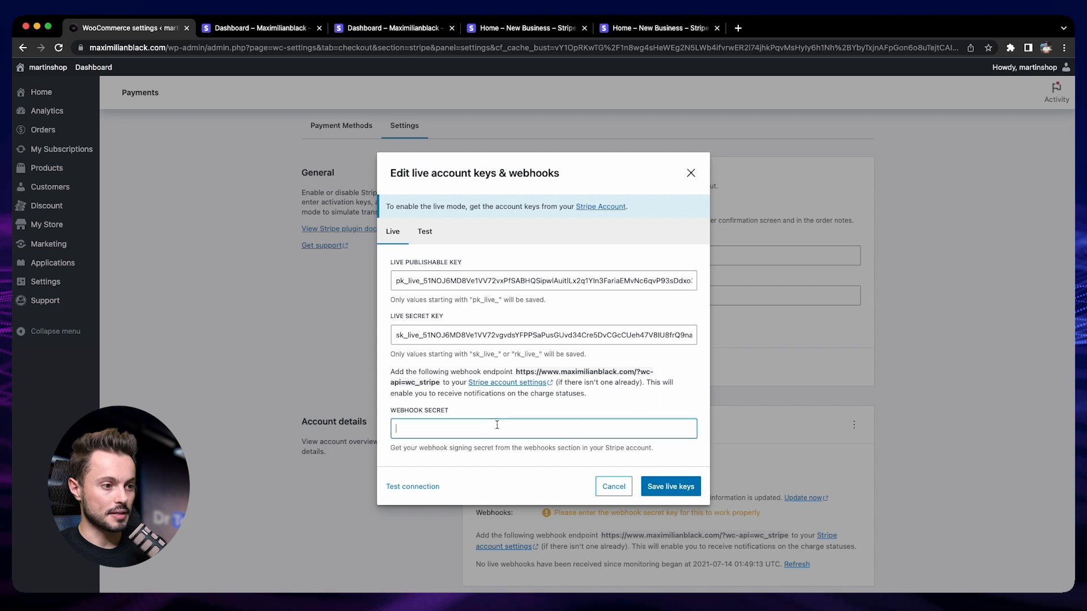
pyautogui.press('super+v')
pyautogui.click(684, 490)
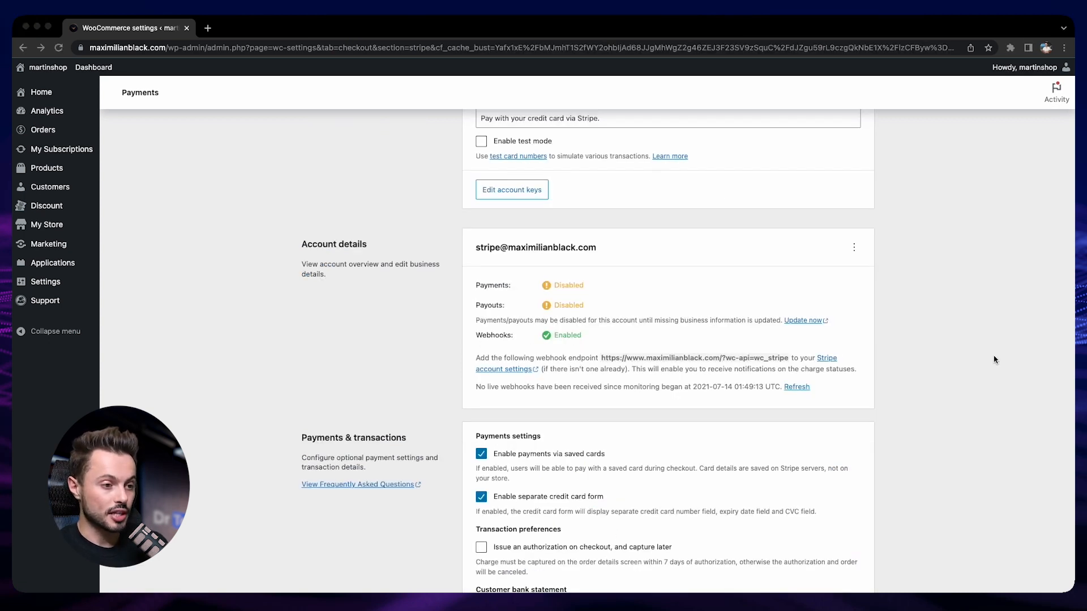
# - Review the payment, transaction and advanced settings further down the Stripe settings page
pyautogui.scroll(-2, 578, 490)
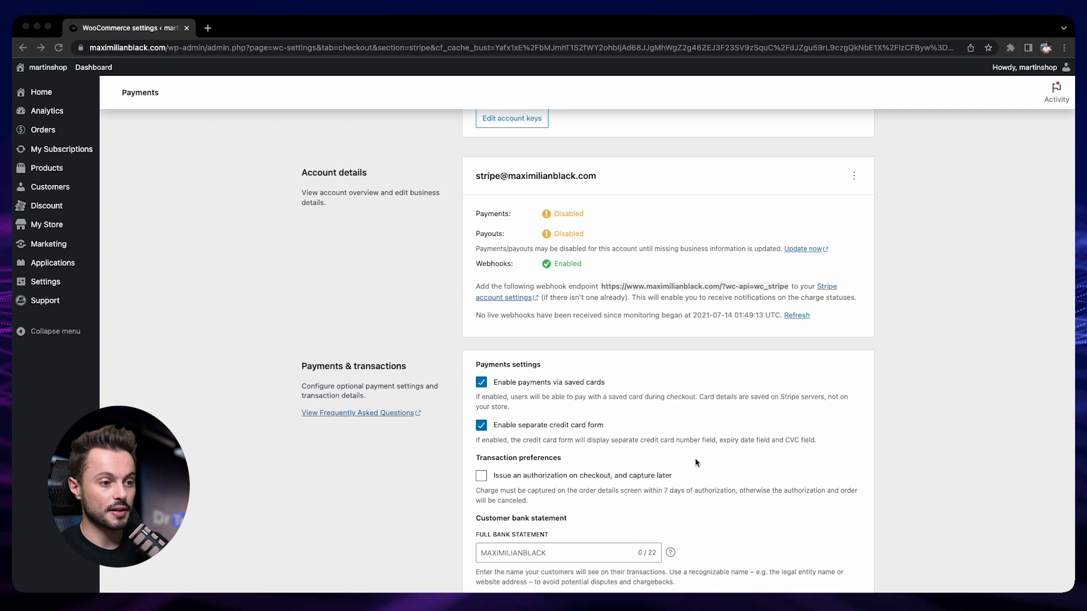
pyautogui.scroll(-3, 620, 447)
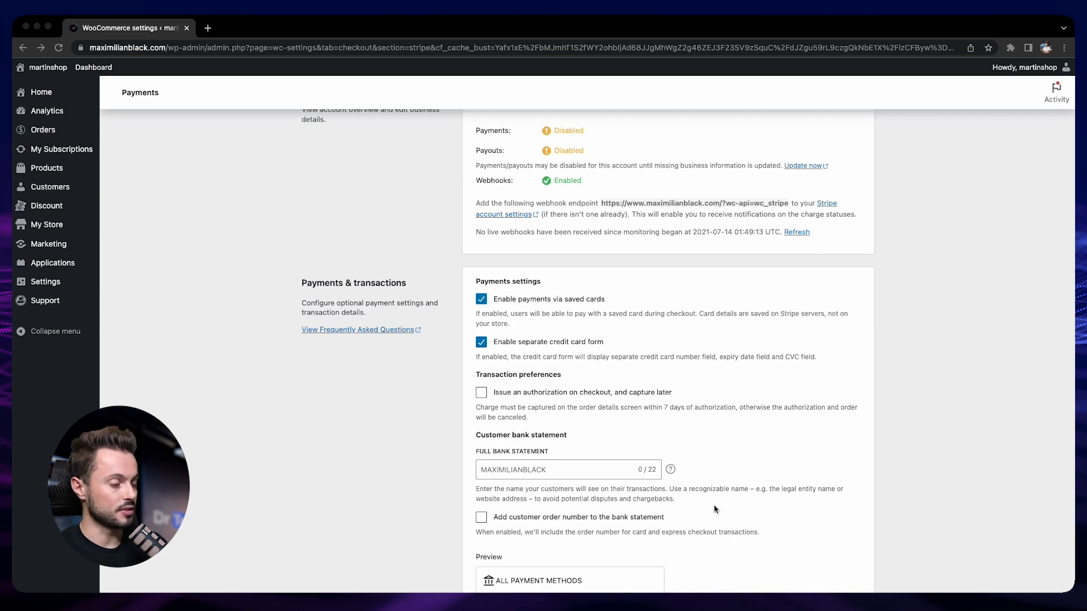
pyautogui.scroll(-2, 714, 510)
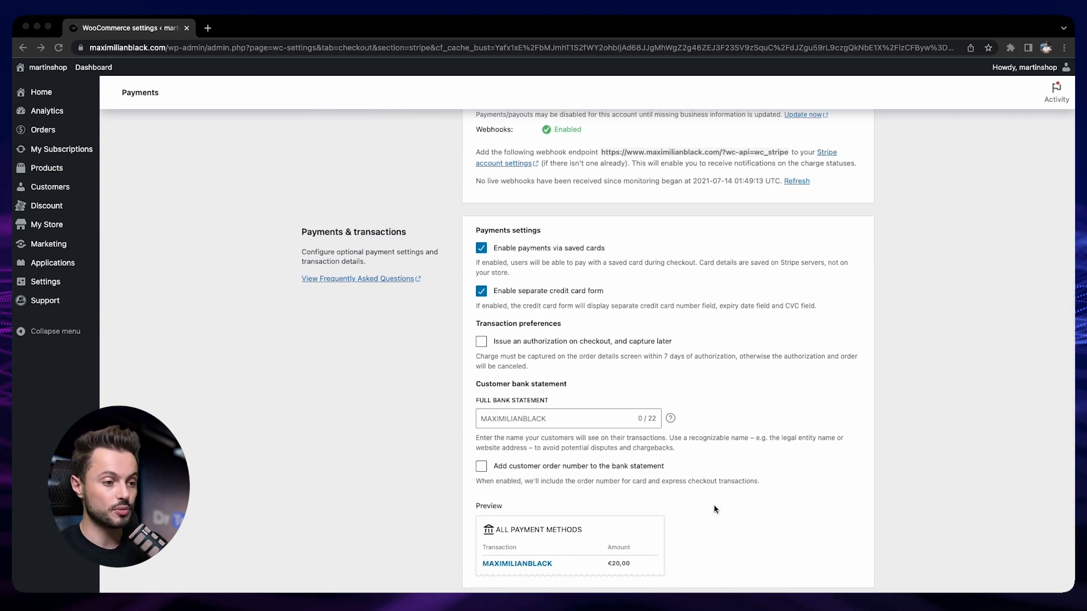
pyautogui.scroll(-2, 714, 510)
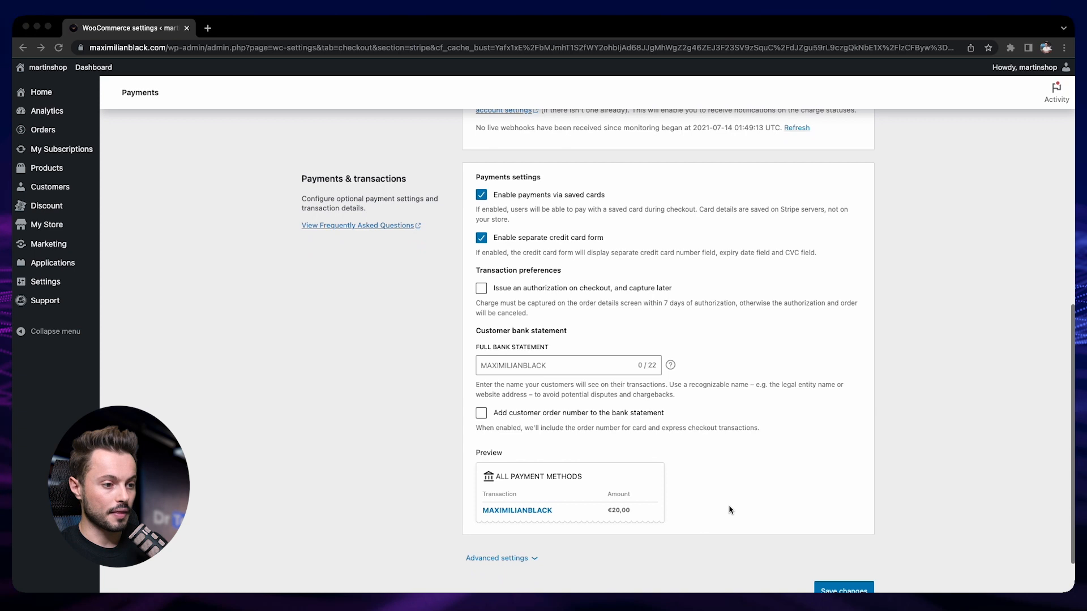
pyautogui.click(528, 558)
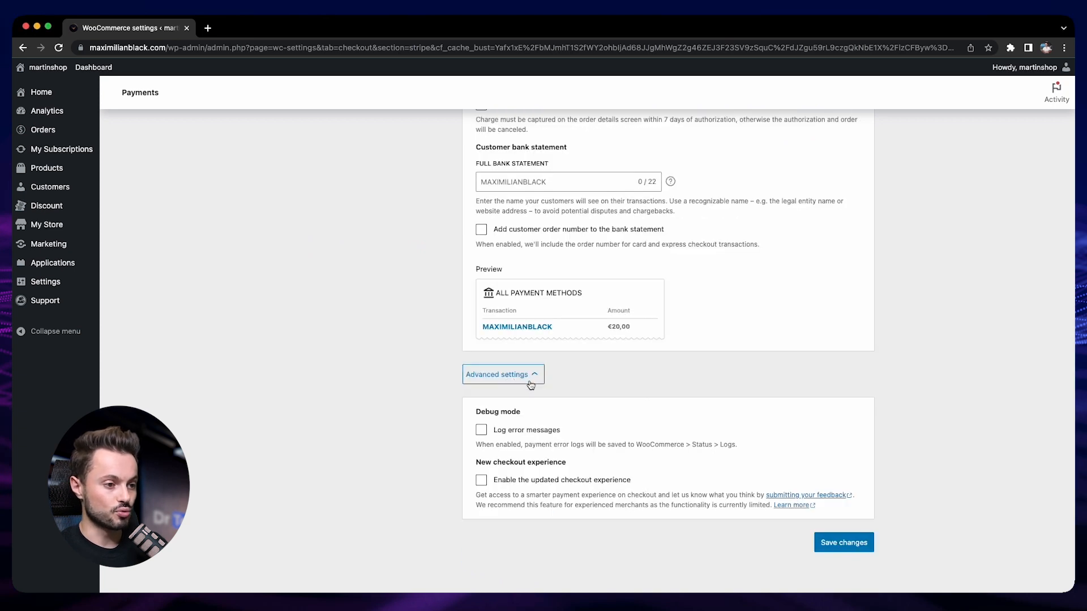
pyautogui.click(527, 376)
pyautogui.scroll(3, 538, 390)
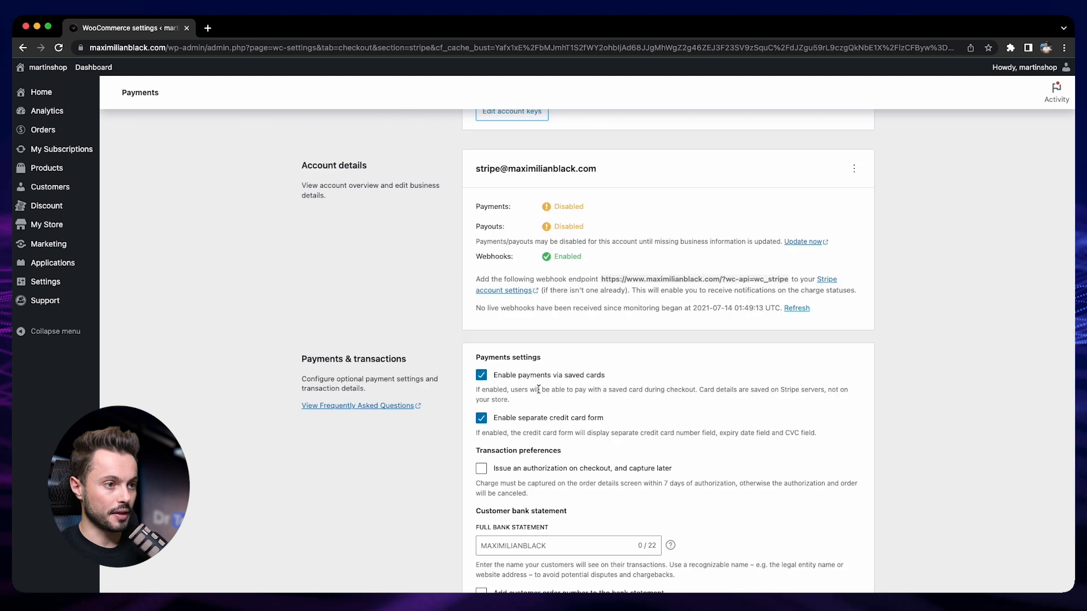
pyautogui.scroll(6, 538, 389)
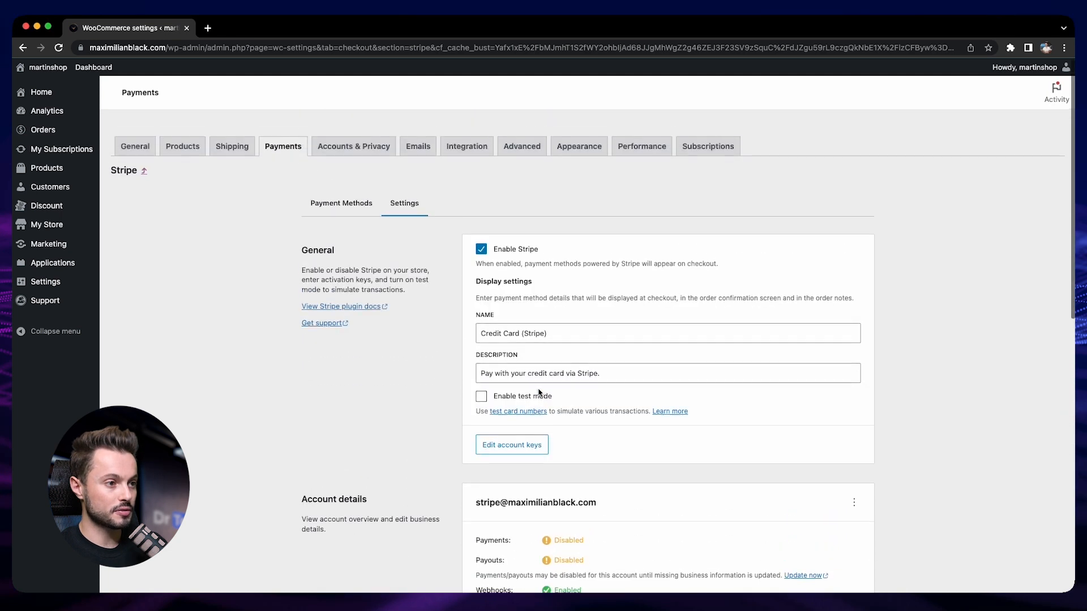
# - Customize express checkouts to disable Apple Pay / Google Pay and save the change
pyautogui.click(338, 198)
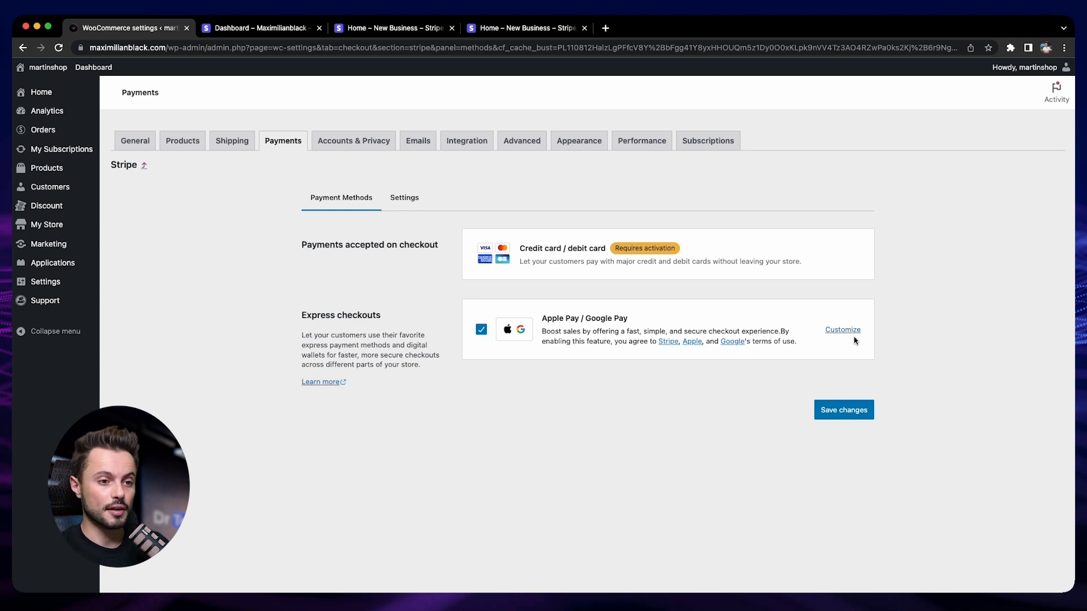
pyautogui.click(840, 330)
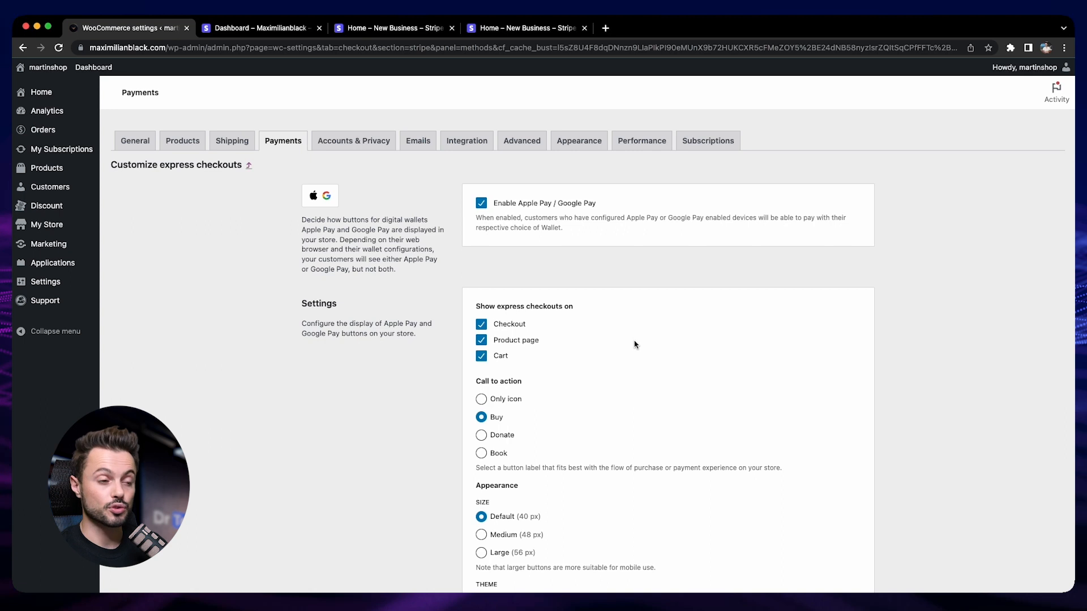
pyautogui.scroll(-5, 552, 459)
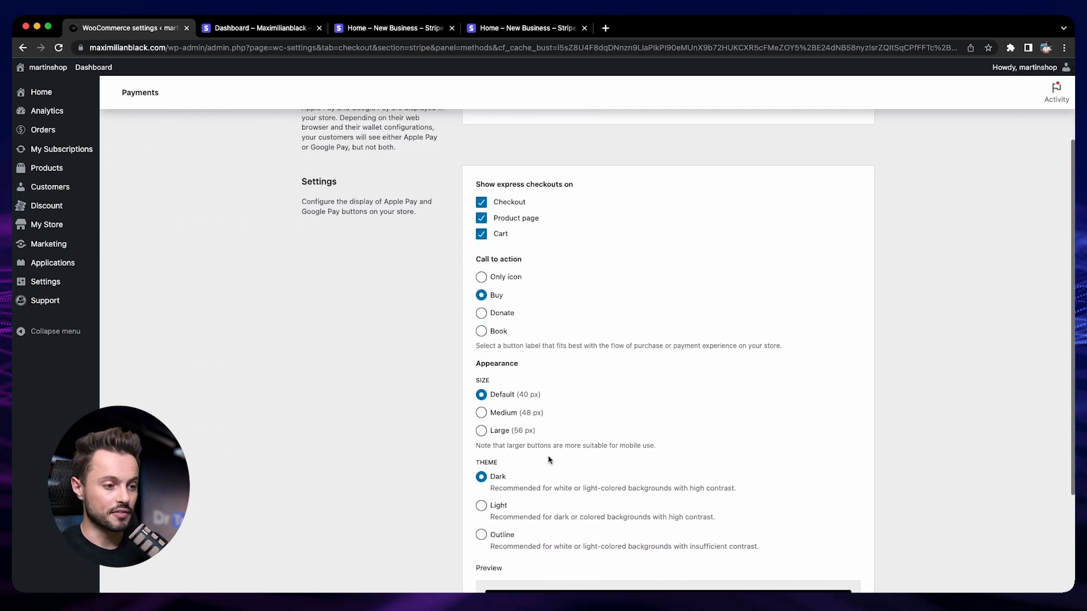
pyautogui.scroll(-2, 553, 460)
pyautogui.scroll(7, 554, 458)
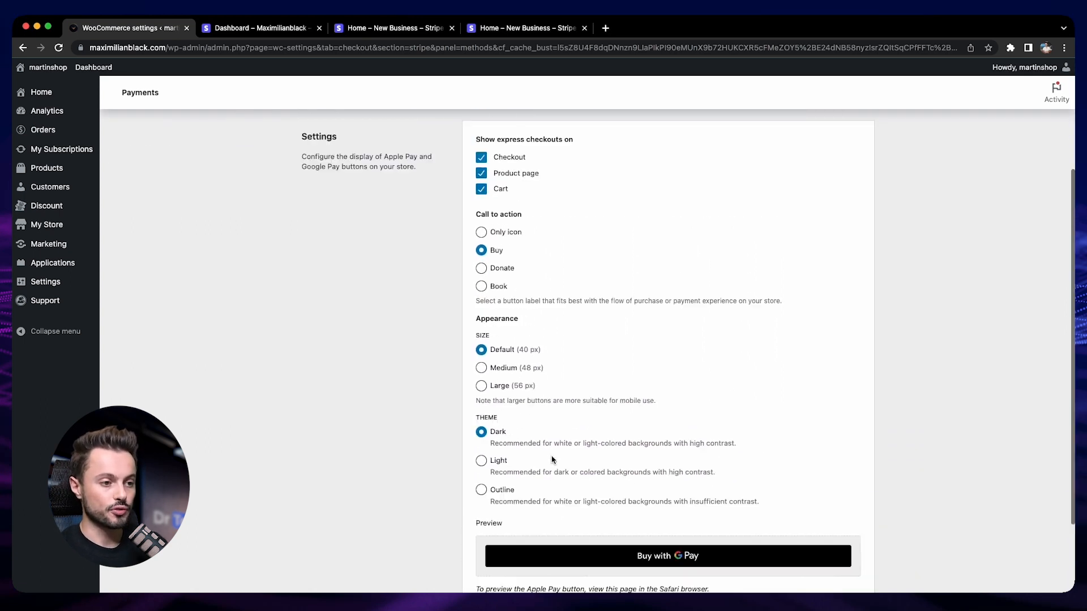
pyautogui.click(485, 207)
pyautogui.scroll(-7, 683, 344)
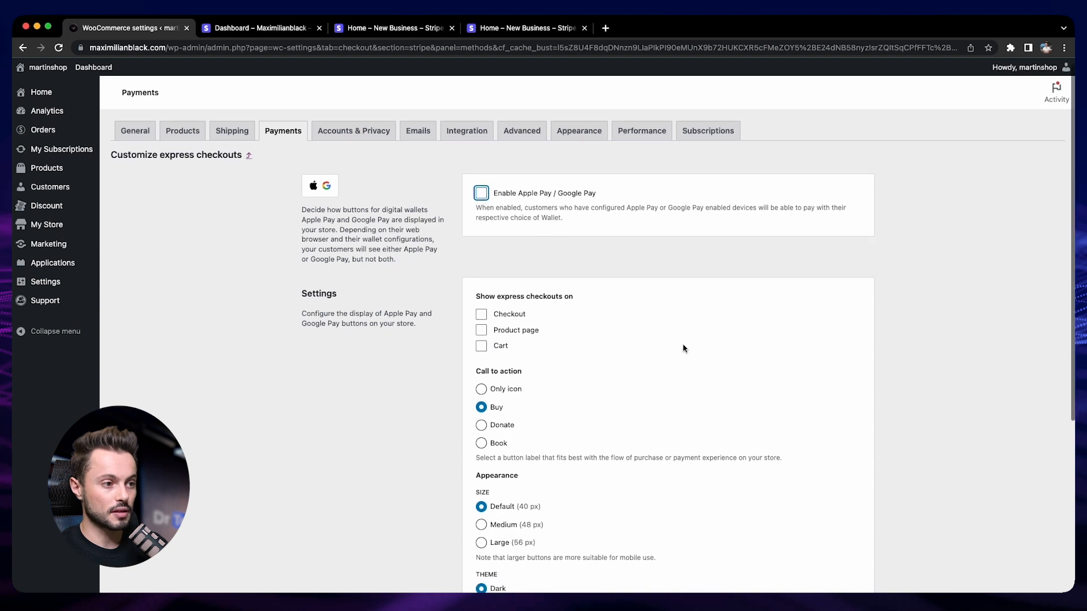
pyautogui.click(854, 523)
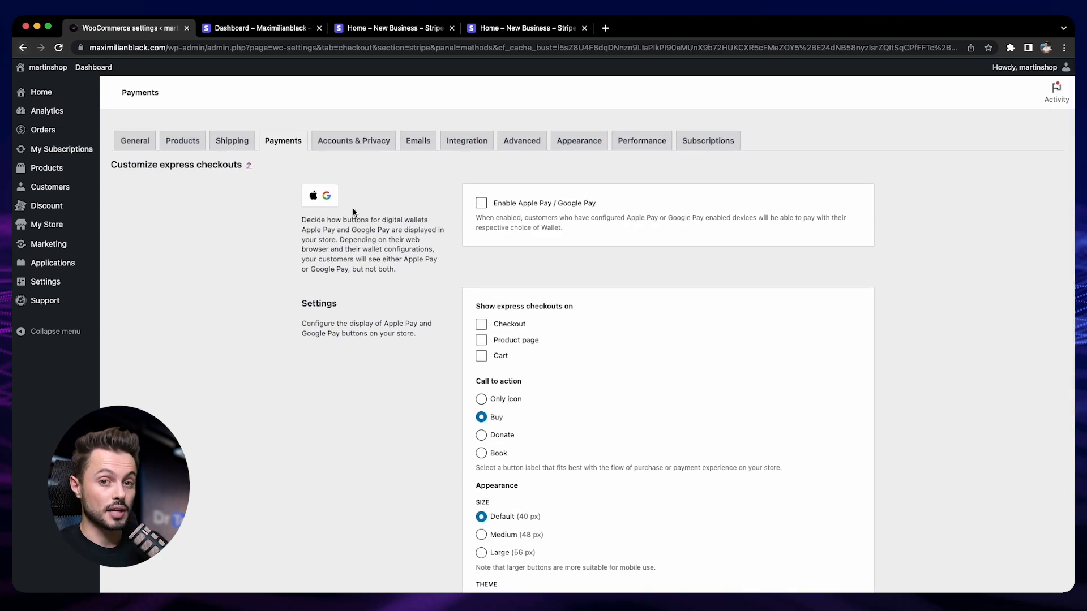
pyautogui.click(23, 48)
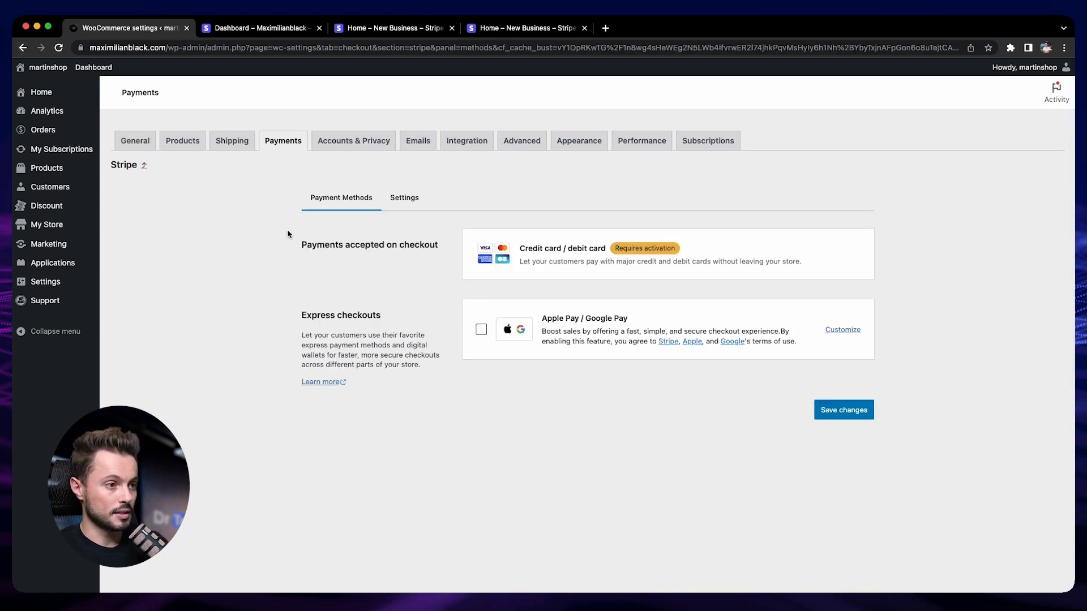
# - Enable test mode in the Stripe settings and save the changes
pyautogui.click(411, 200)
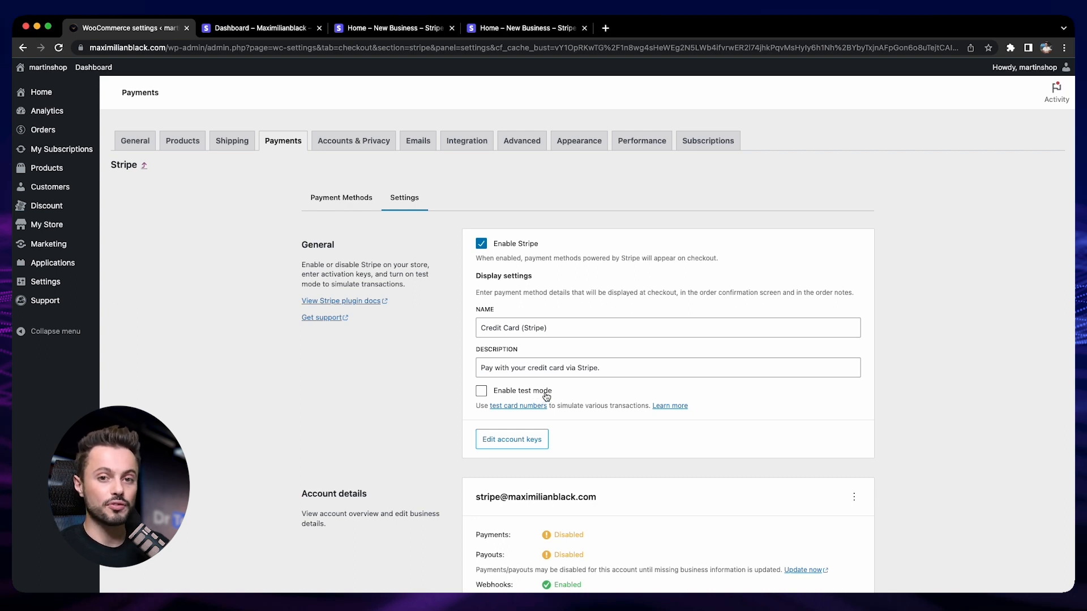
pyautogui.click(257, 28)
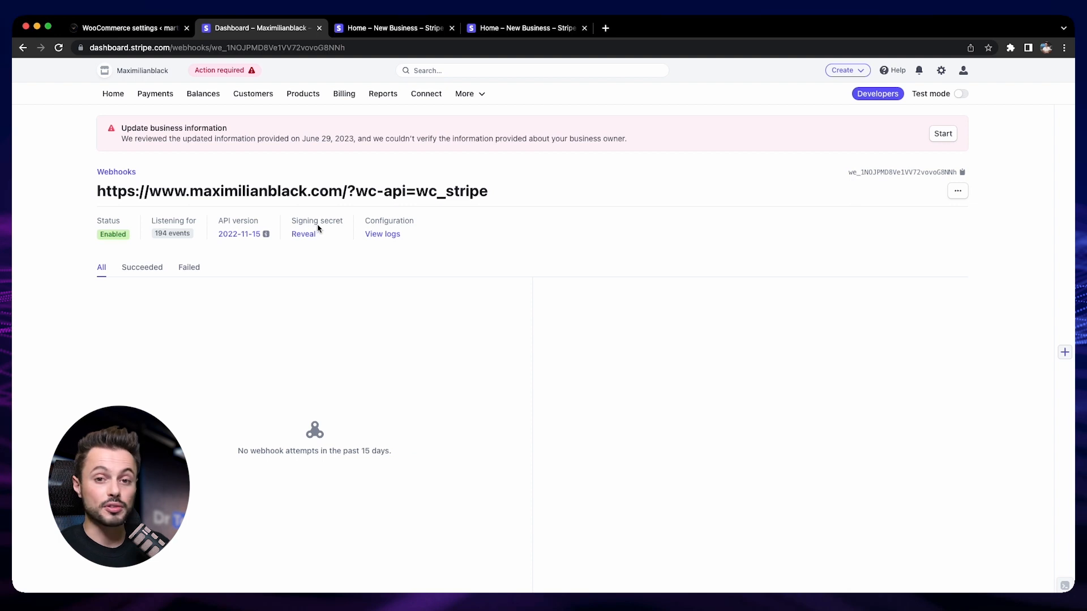
pyautogui.click(151, 28)
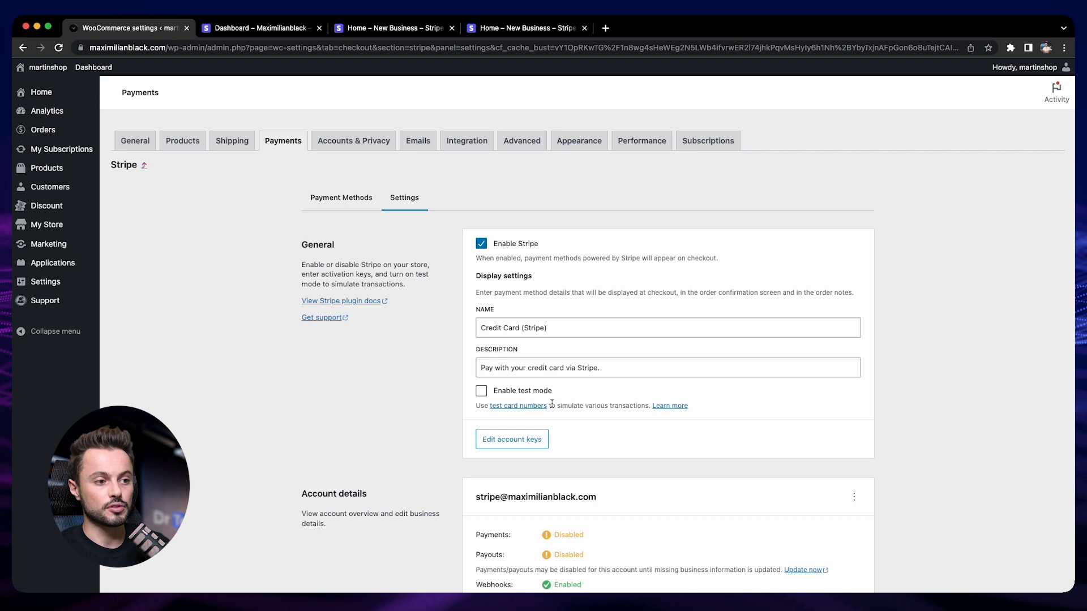
pyautogui.click(480, 393)
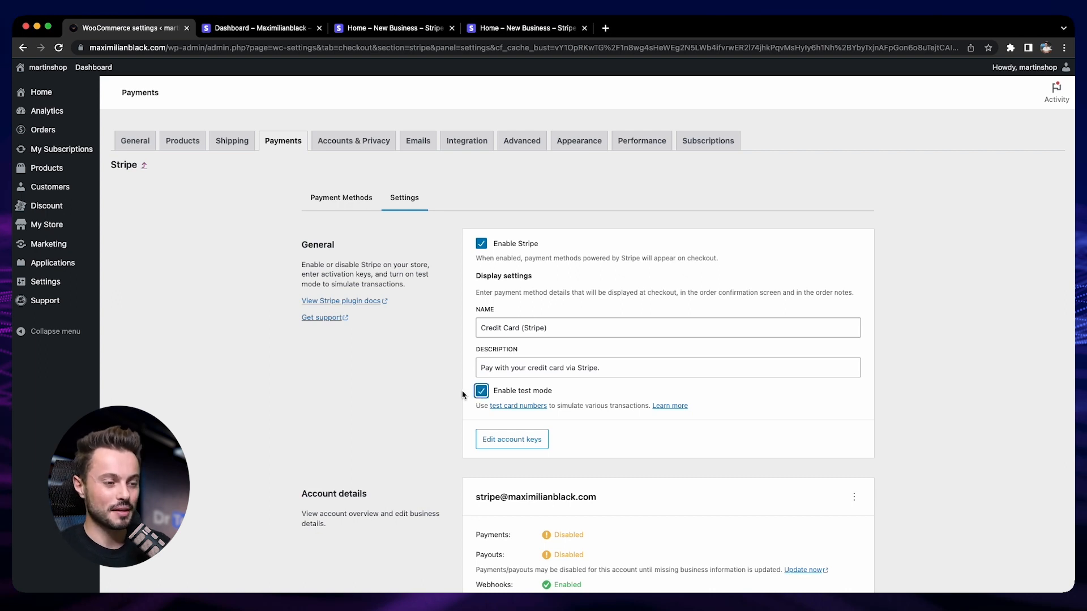
pyautogui.scroll(-15, 693, 517)
pyautogui.click(843, 520)
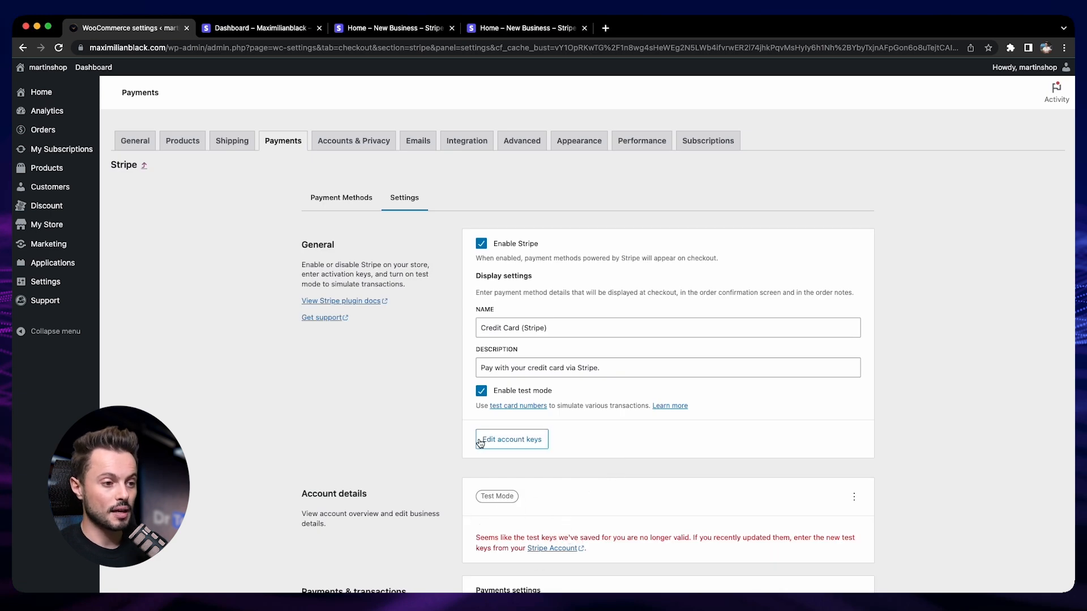
# - Open the test account keys editor and paste the test publishable key copied from Stripe's test API keys page
pyautogui.click(537, 441)
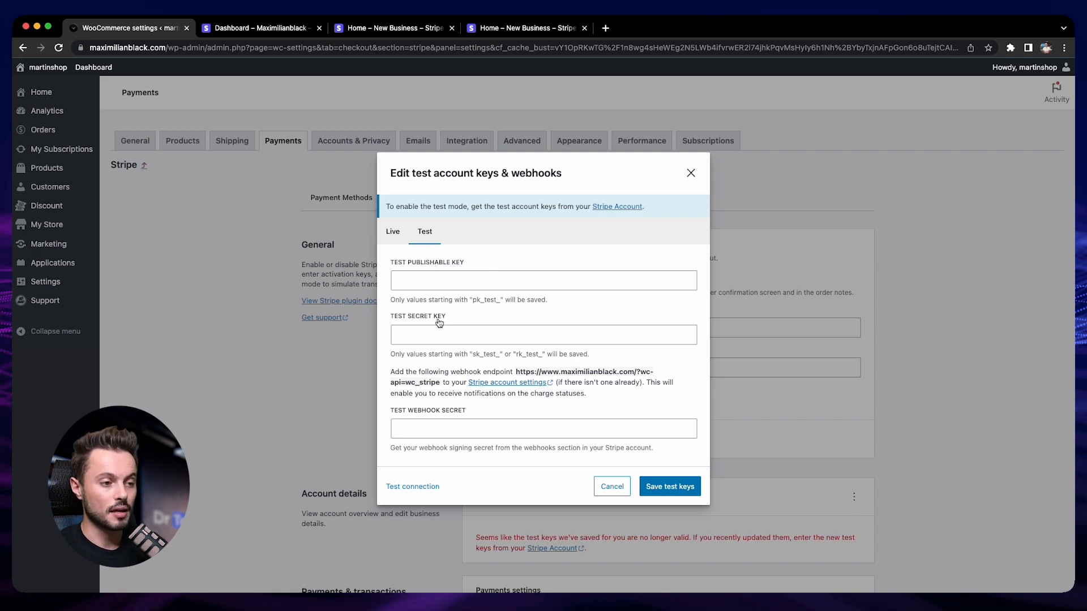
pyautogui.rightClick(612, 209)
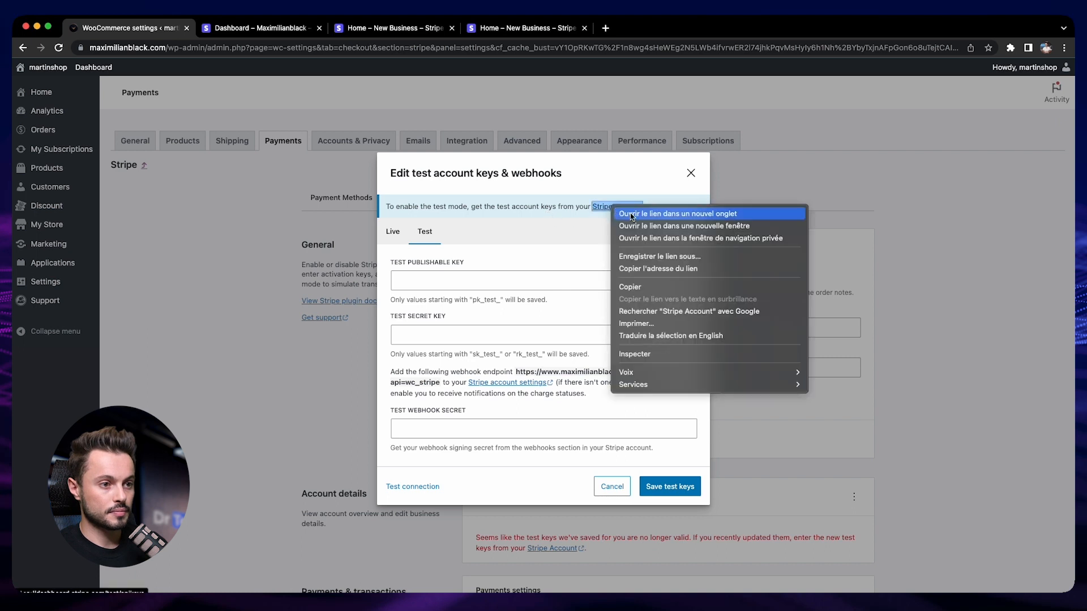
pyautogui.click(626, 215)
pyautogui.click(390, 29)
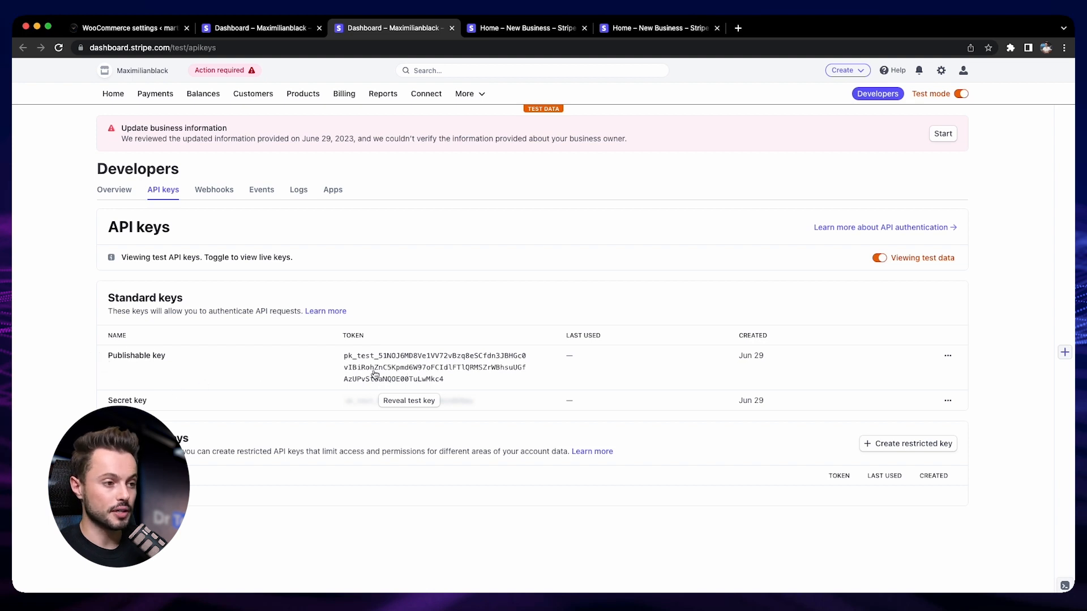
pyautogui.click(407, 372)
pyautogui.press('super+1')
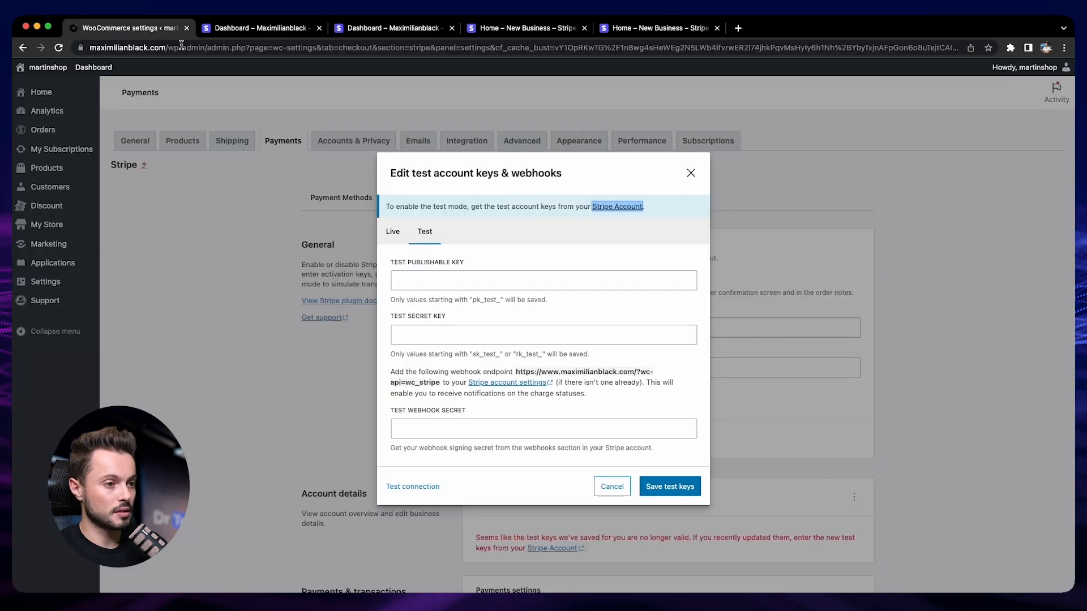
pyautogui.click(507, 277)
pyautogui.press('super+v')
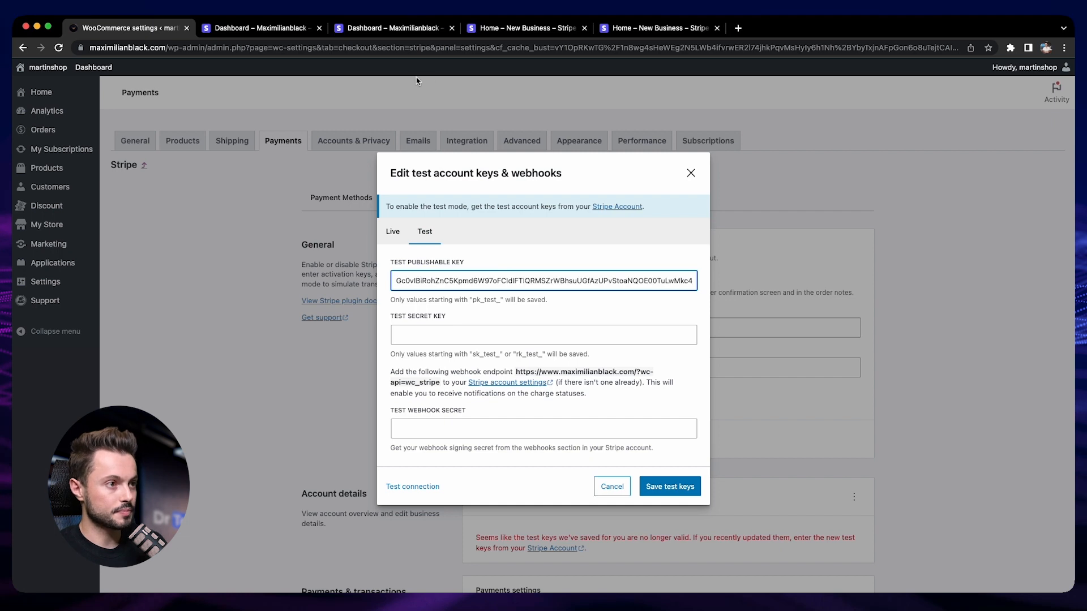
# - Reveal and copy the test secret key in Stripe and paste it into the test secret key field
pyautogui.click(390, 27)
pyautogui.click(409, 402)
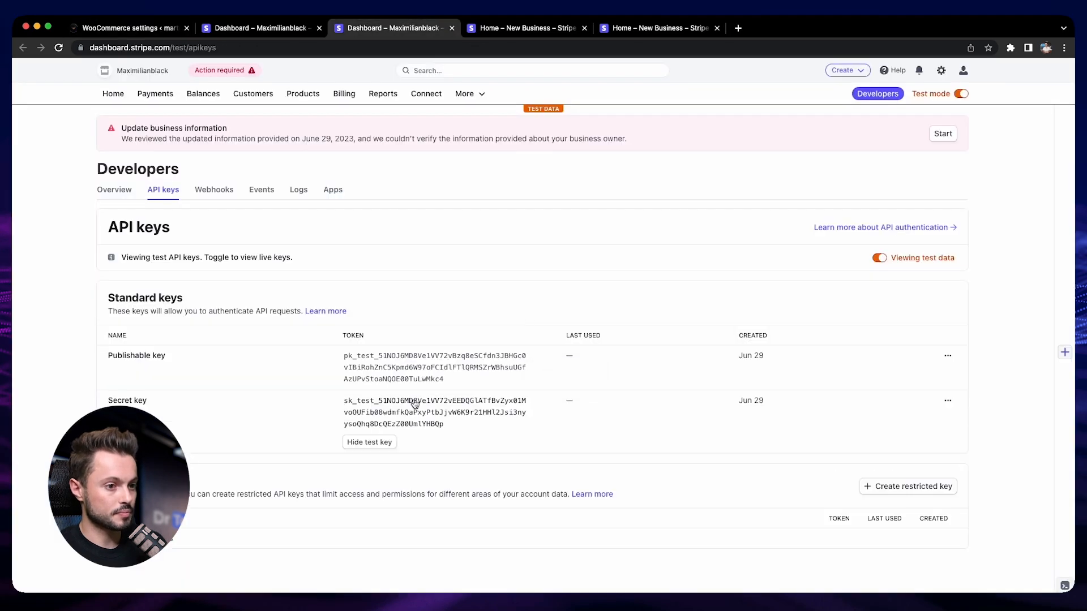
pyautogui.click(382, 423)
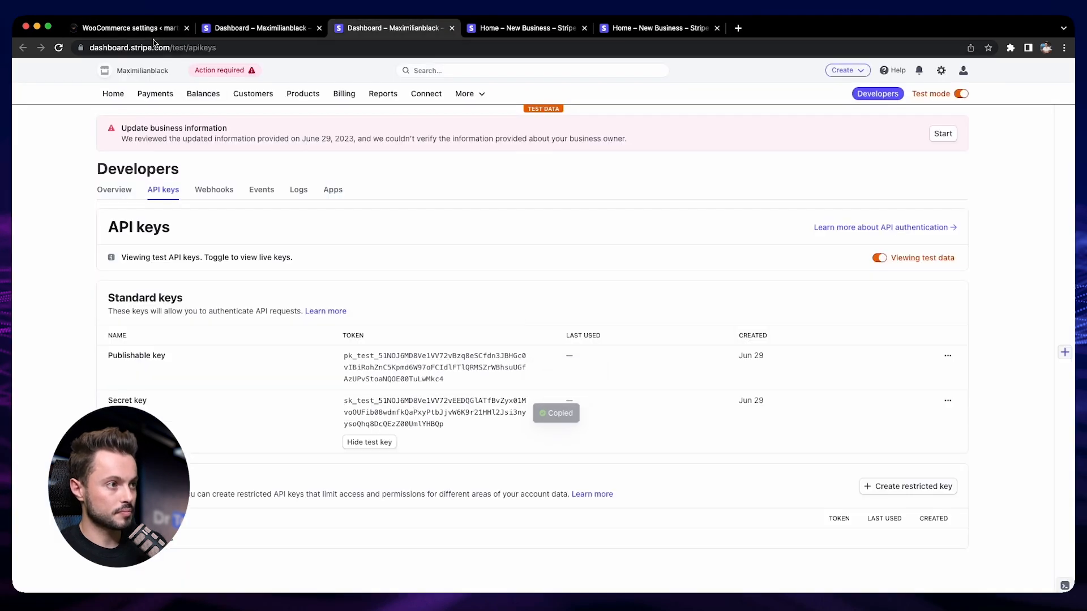
pyautogui.press('super+1')
pyautogui.click(428, 333)
pyautogui.press('super+v')
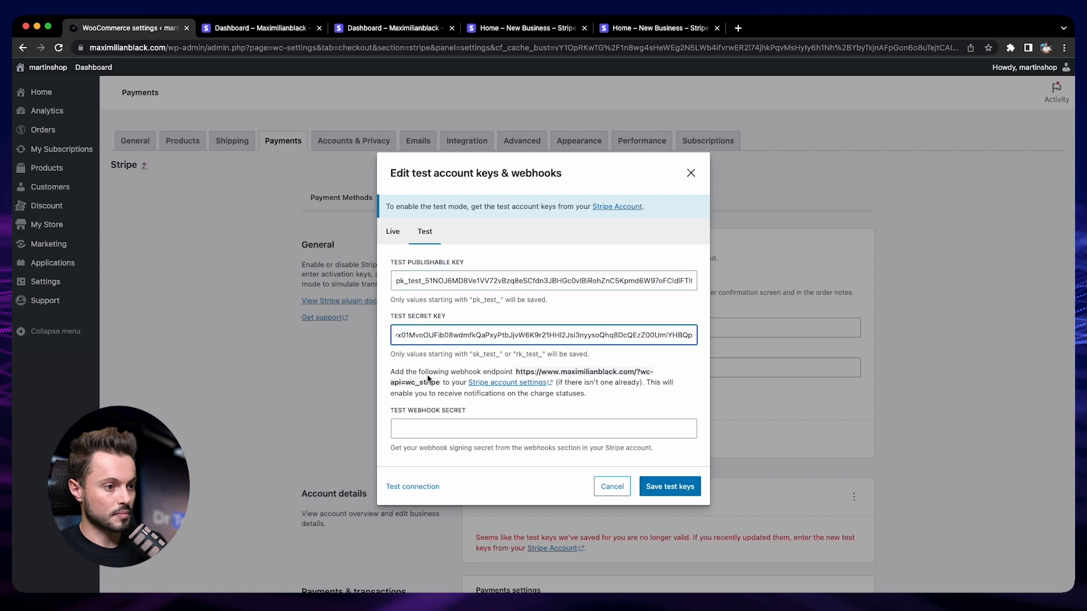
# - Reveal and copy the webhook signing secret in Stripe and paste it into the test webhook secret field
pyautogui.click(435, 416)
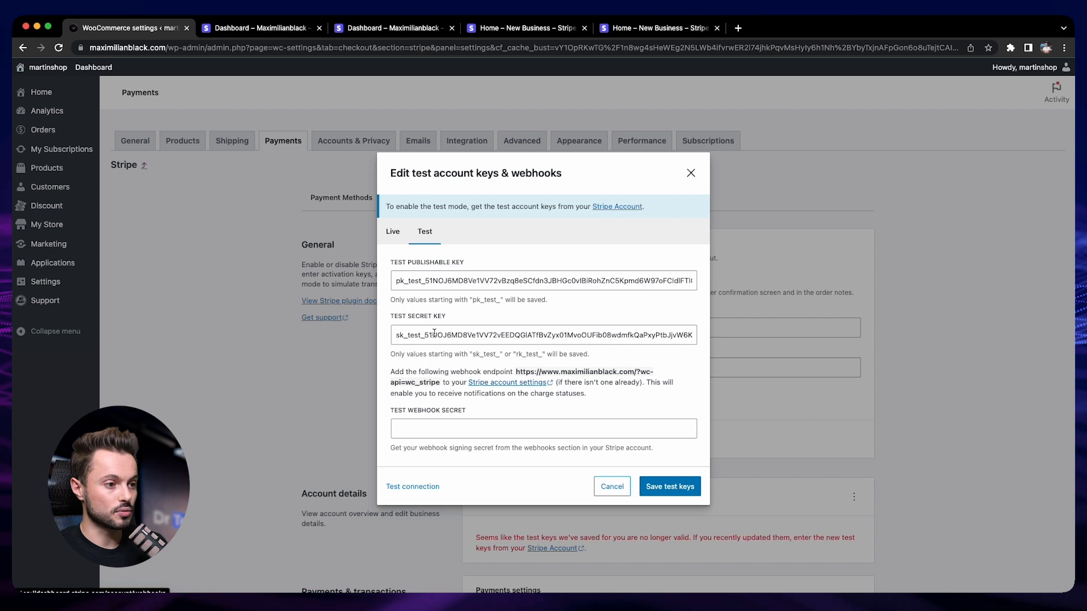
pyautogui.click(252, 27)
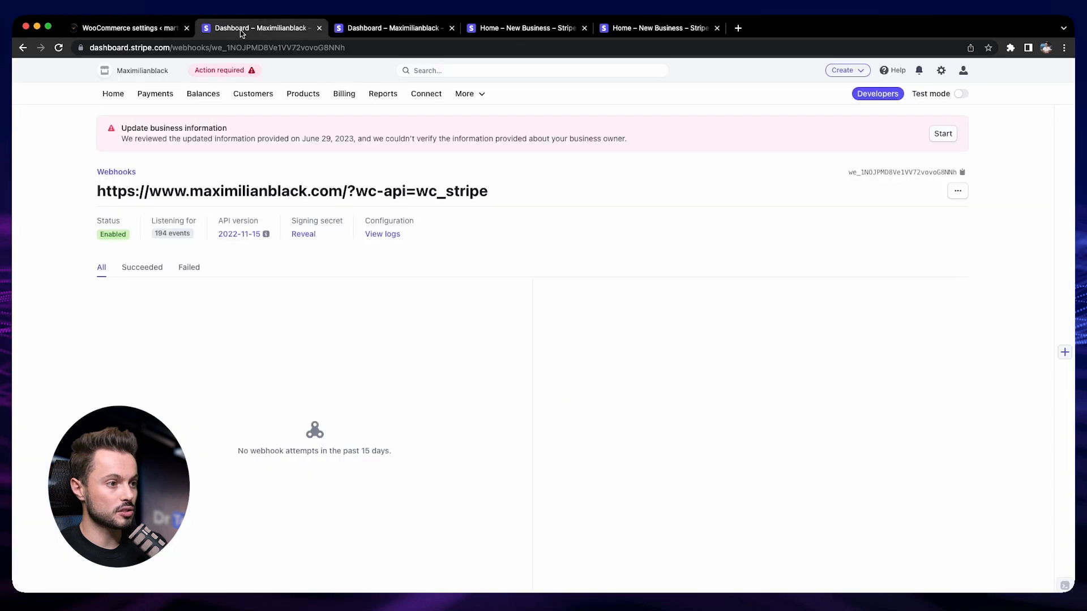
pyautogui.click(302, 234)
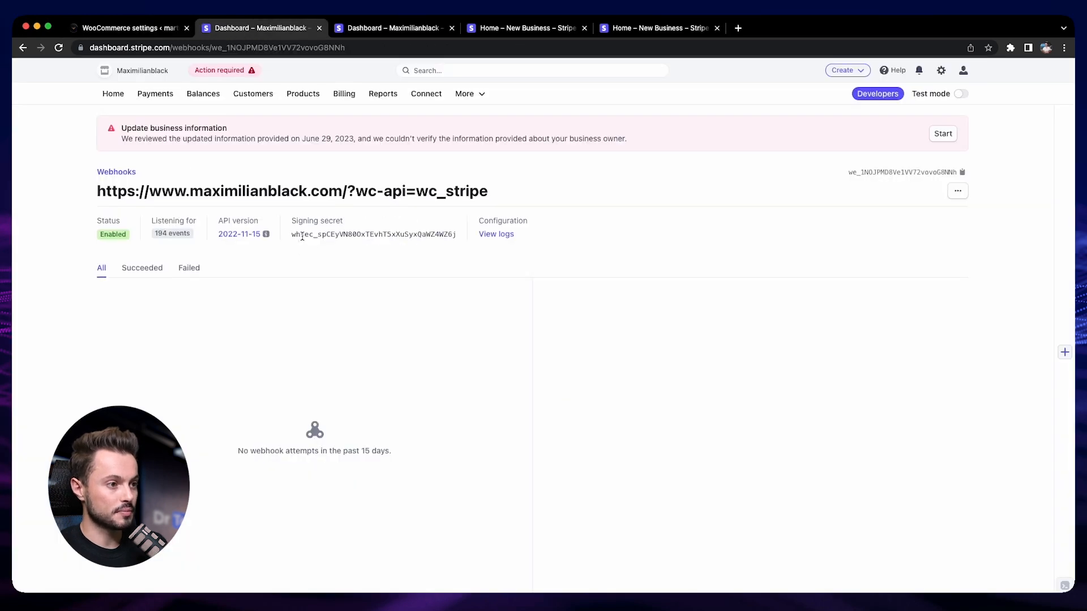
pyautogui.doubleClick(328, 236)
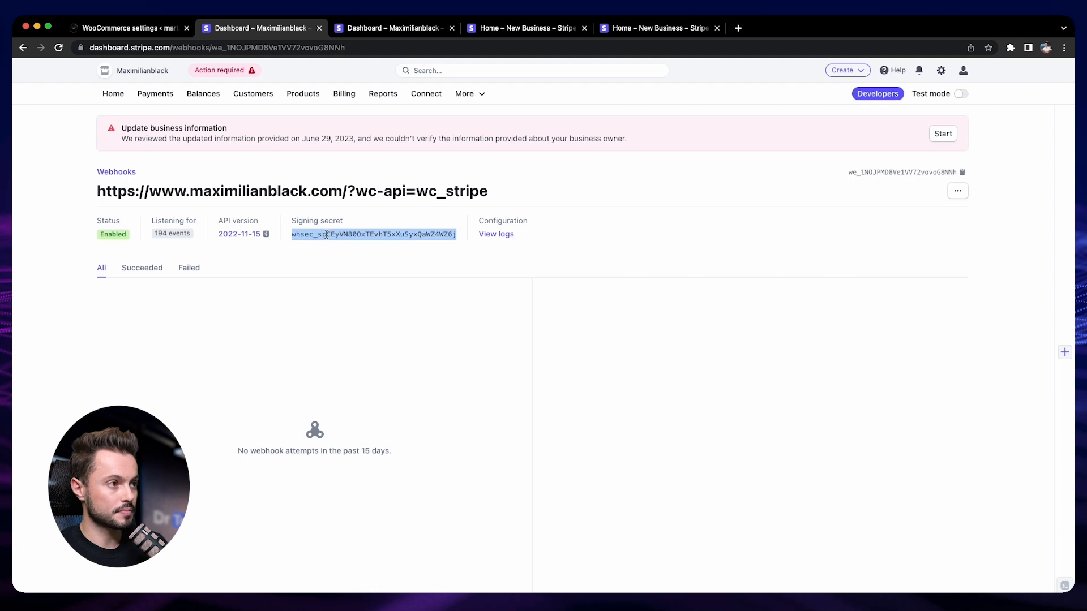
pyautogui.click(119, 28)
pyautogui.click(432, 430)
pyautogui.press('super+v')
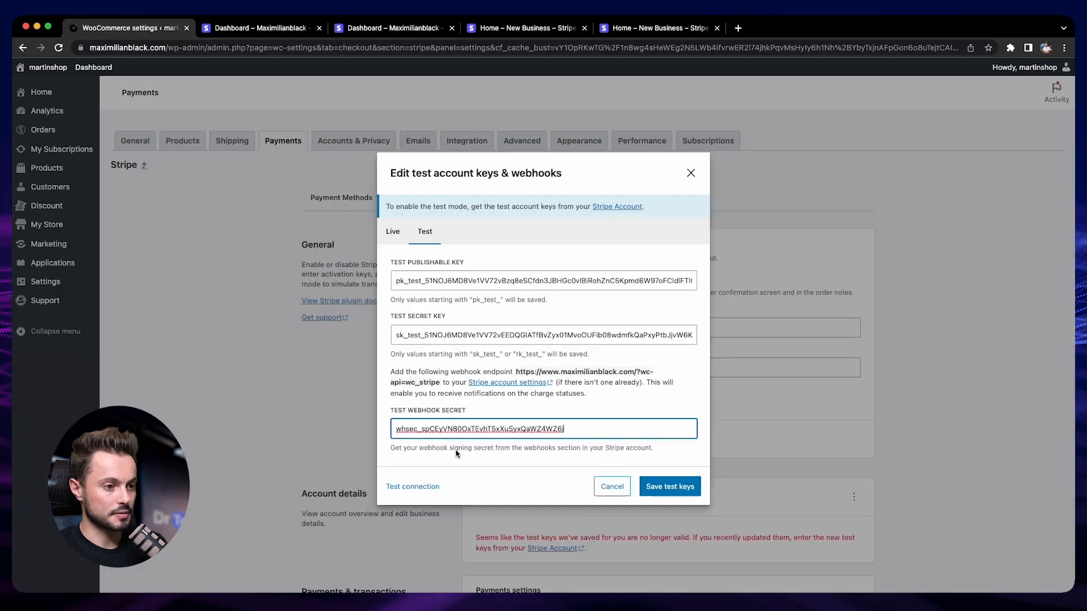
# - Test the connection with the entered test keys and save the test keys
pyautogui.click(506, 465)
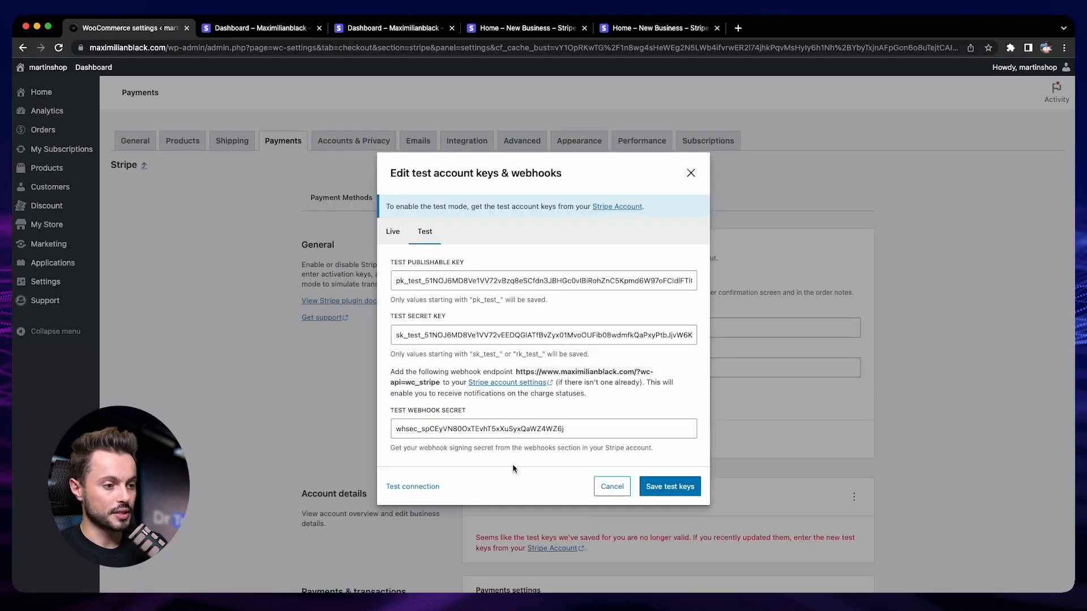
pyautogui.click(414, 487)
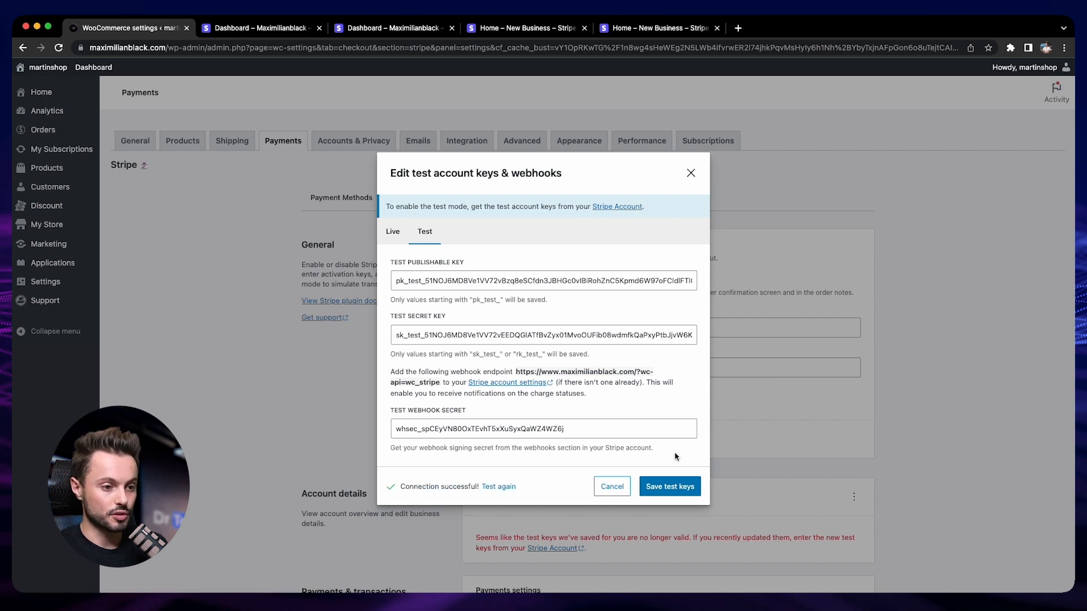
pyautogui.click(686, 492)
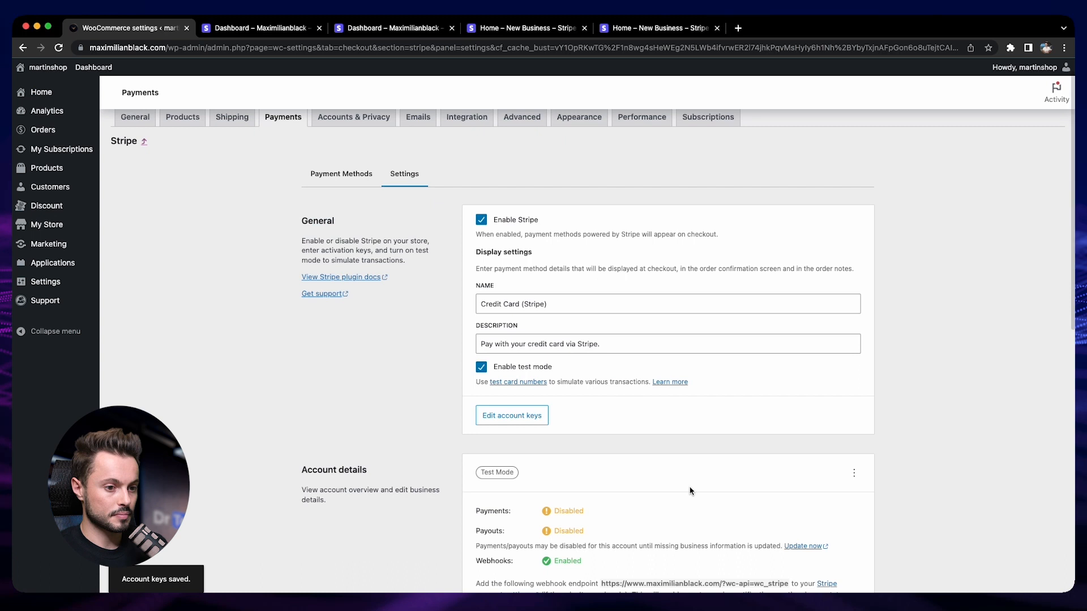
# - Visit the storefront and open The Muse product page from the Latest Release section
pyautogui.scroll(-15, 690, 491)
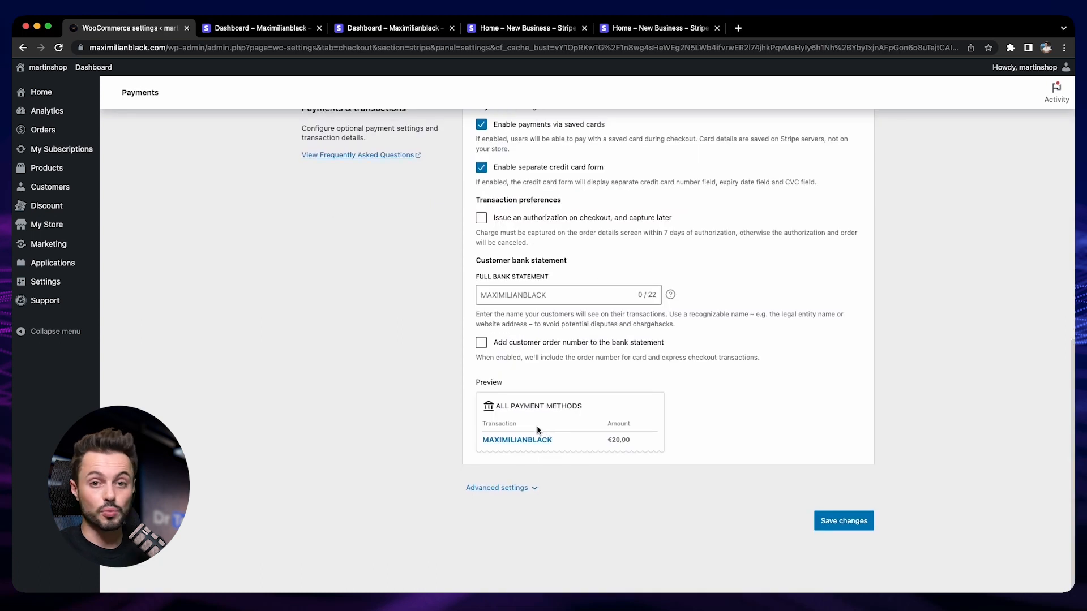
pyautogui.click(50, 71)
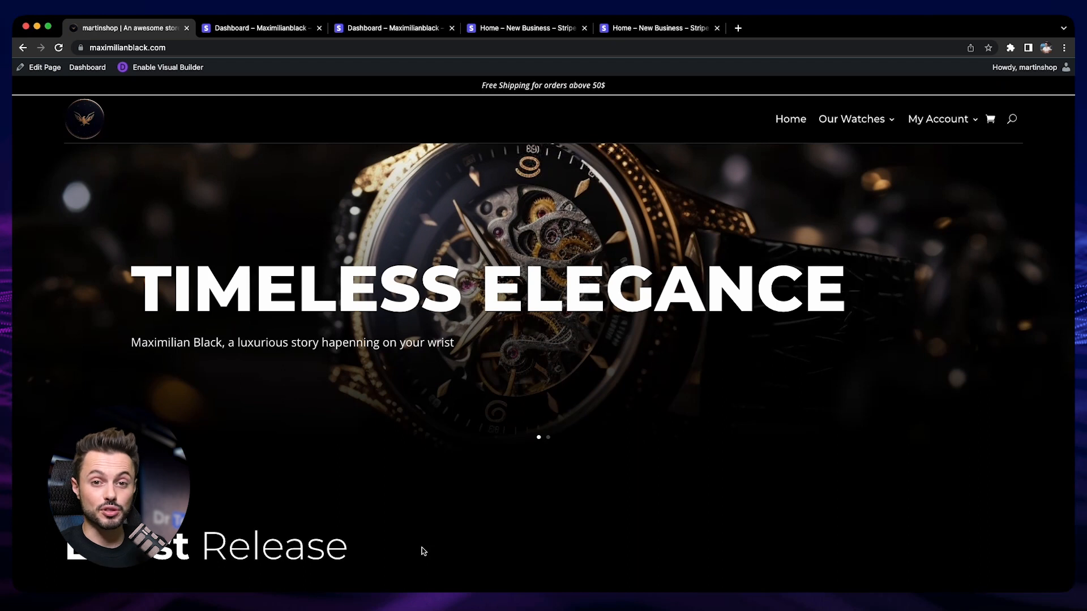
pyautogui.scroll(-5, 423, 550)
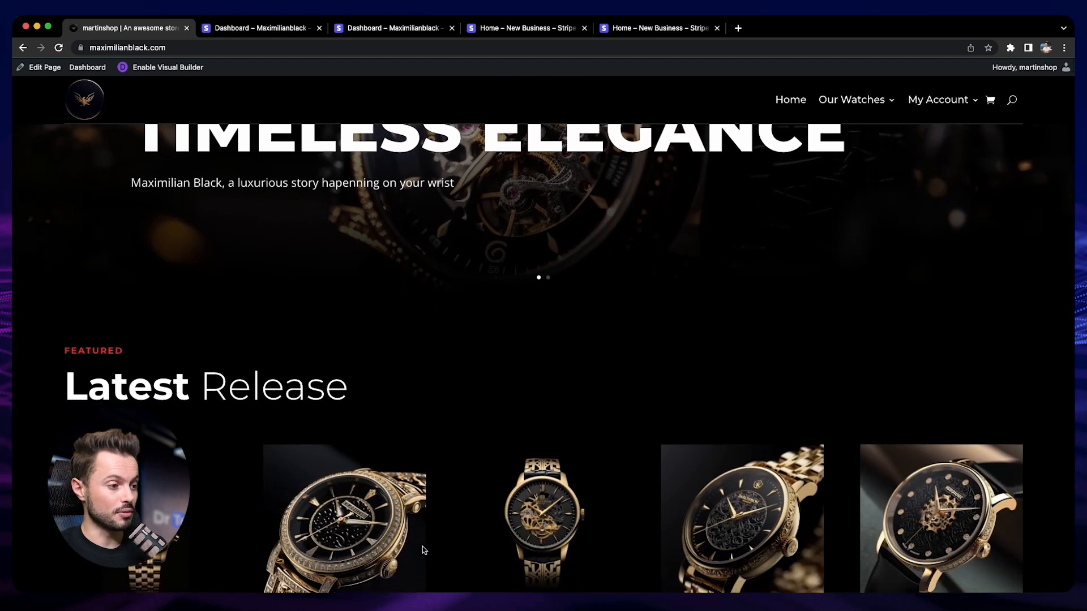
pyautogui.click(389, 451)
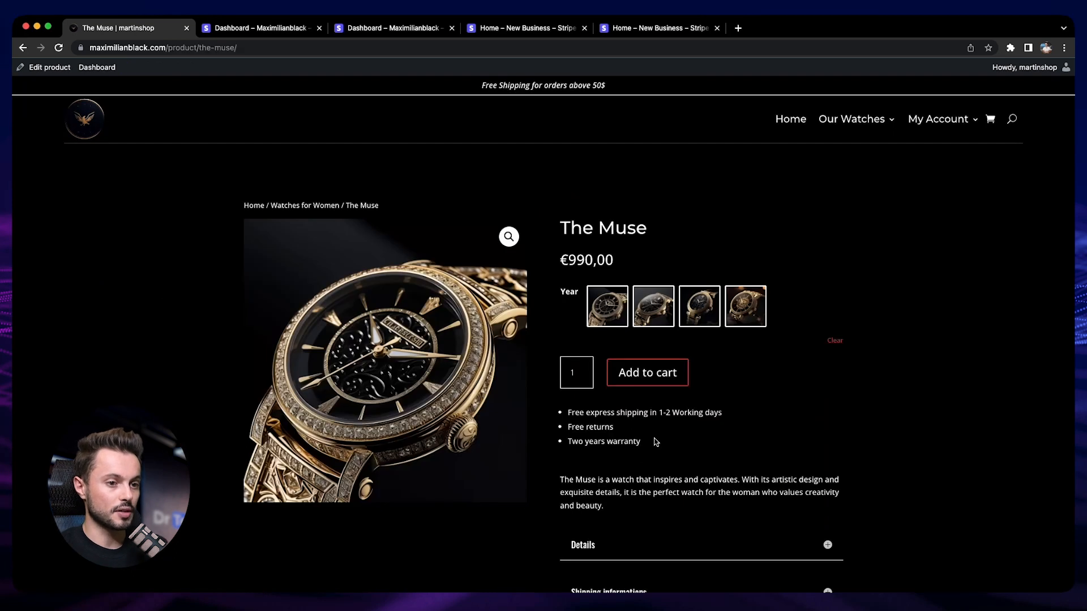
# - Add The Muse to the cart and proceed to checkout, down to the Stripe credit card payment form
pyautogui.click(668, 378)
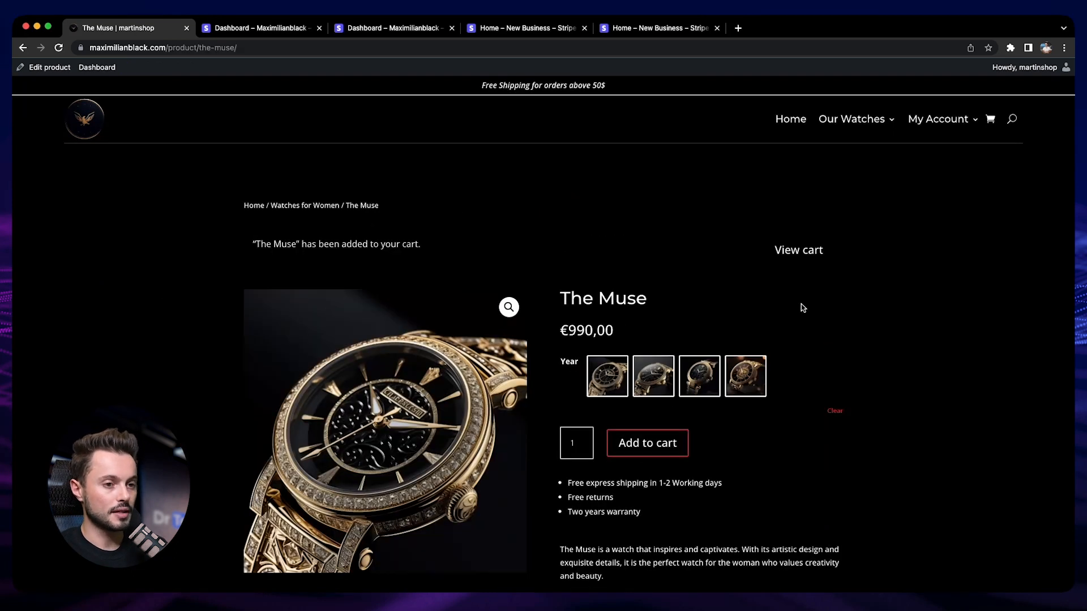
pyautogui.click(802, 254)
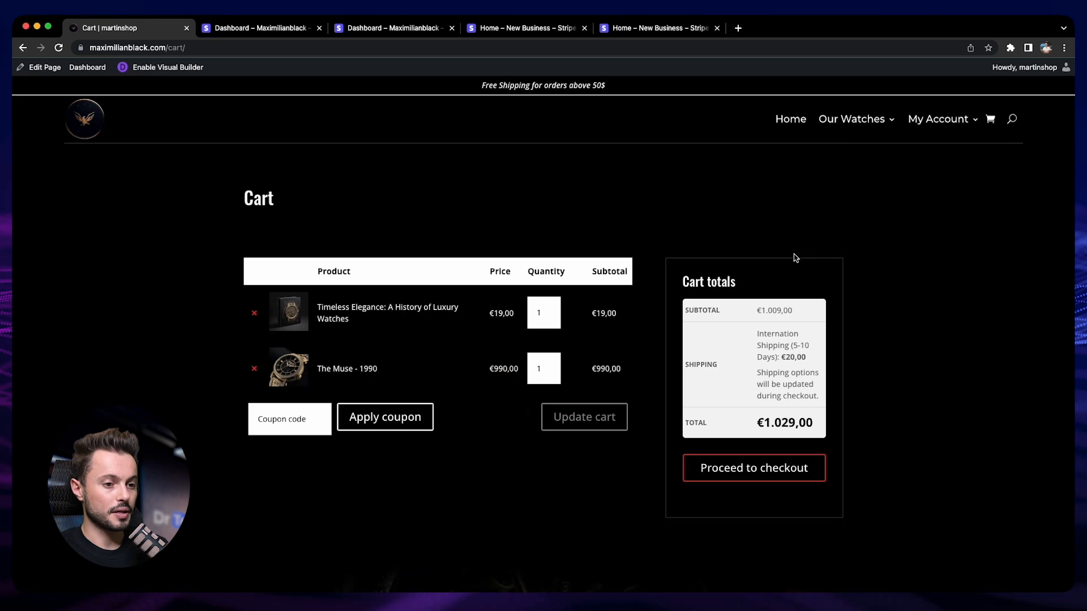
pyautogui.click(773, 476)
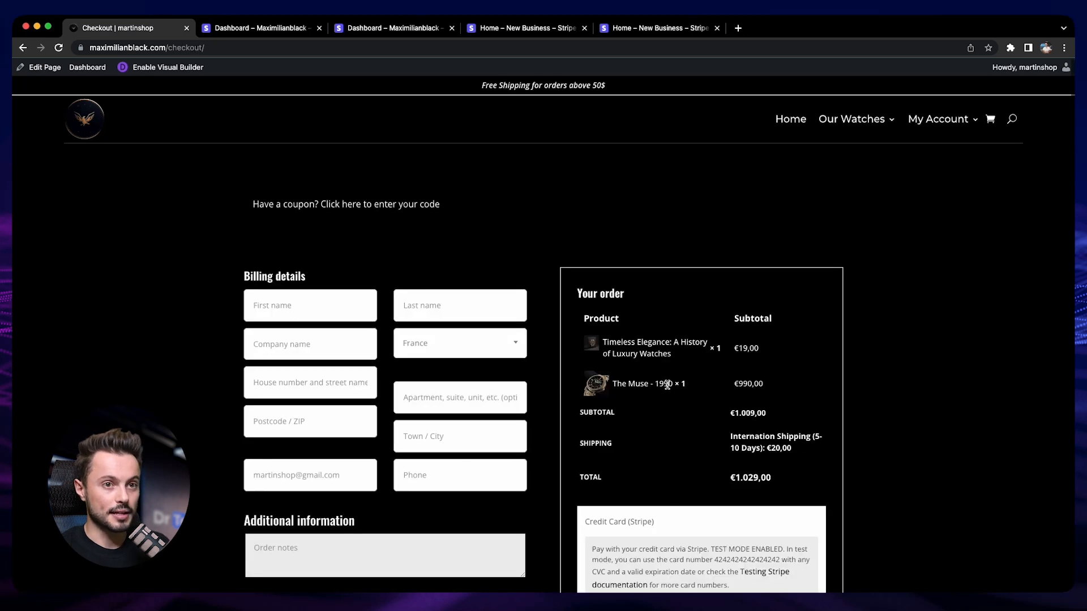
pyautogui.scroll(-5, 606, 407)
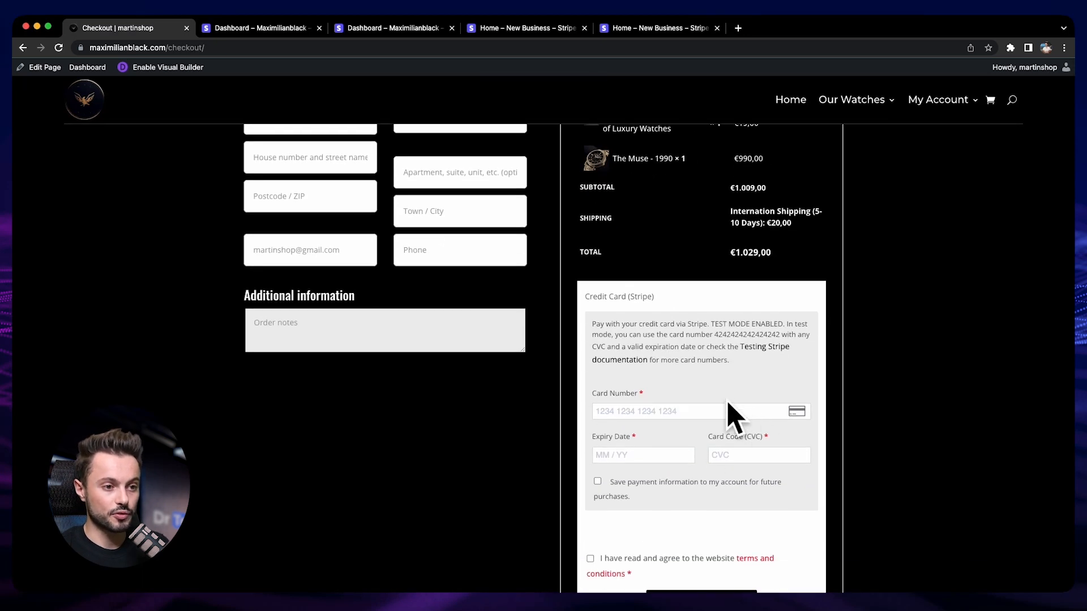